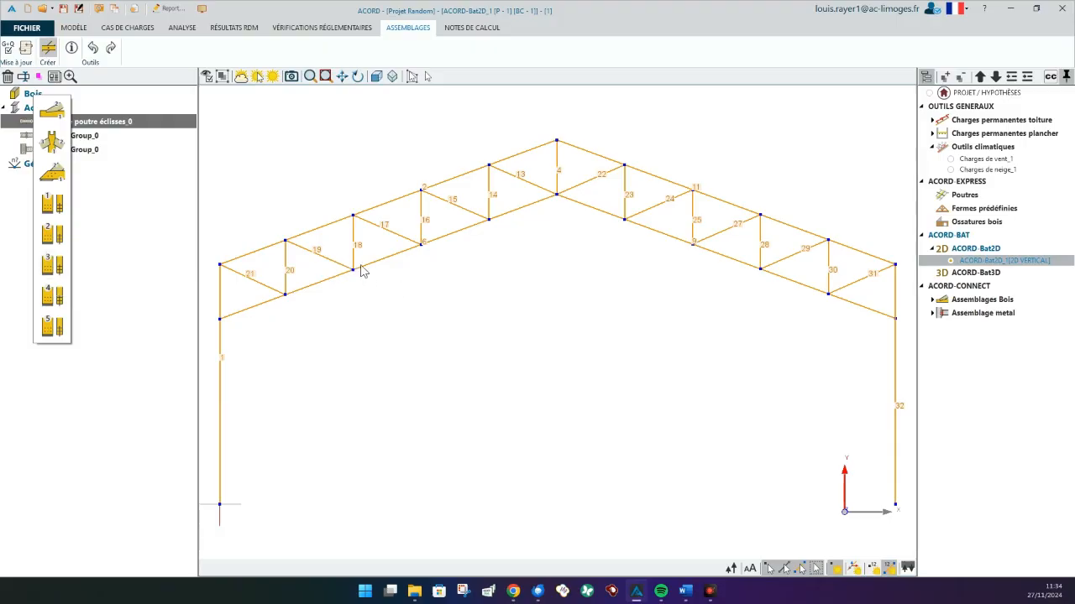
- Create an indirect three-piece timber assembly at the lower-chord node below member 18 and open its study
left_click(45, 270)
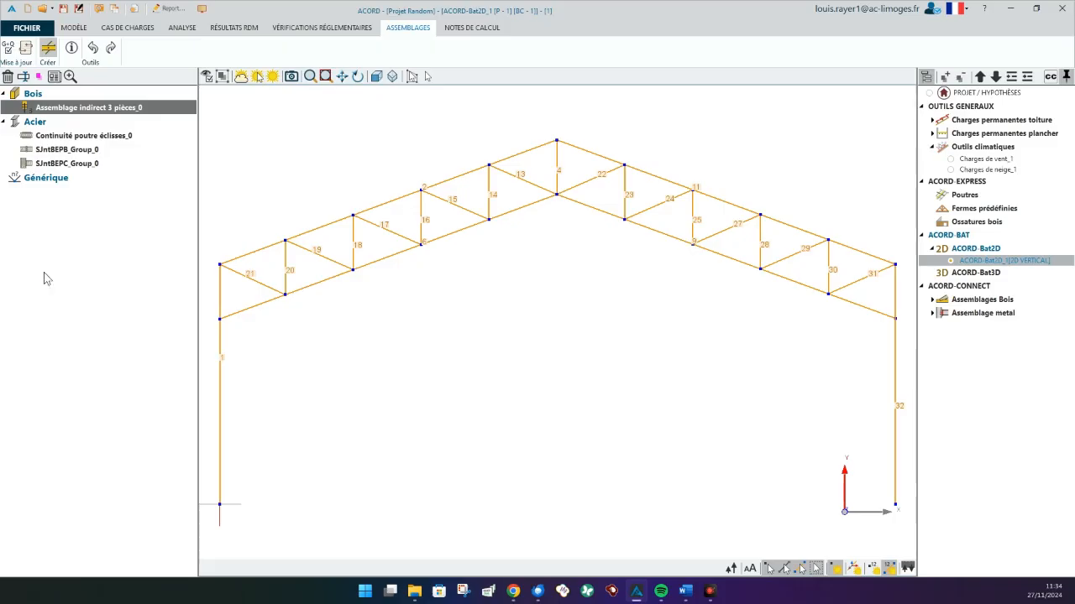
left_click(343, 273)
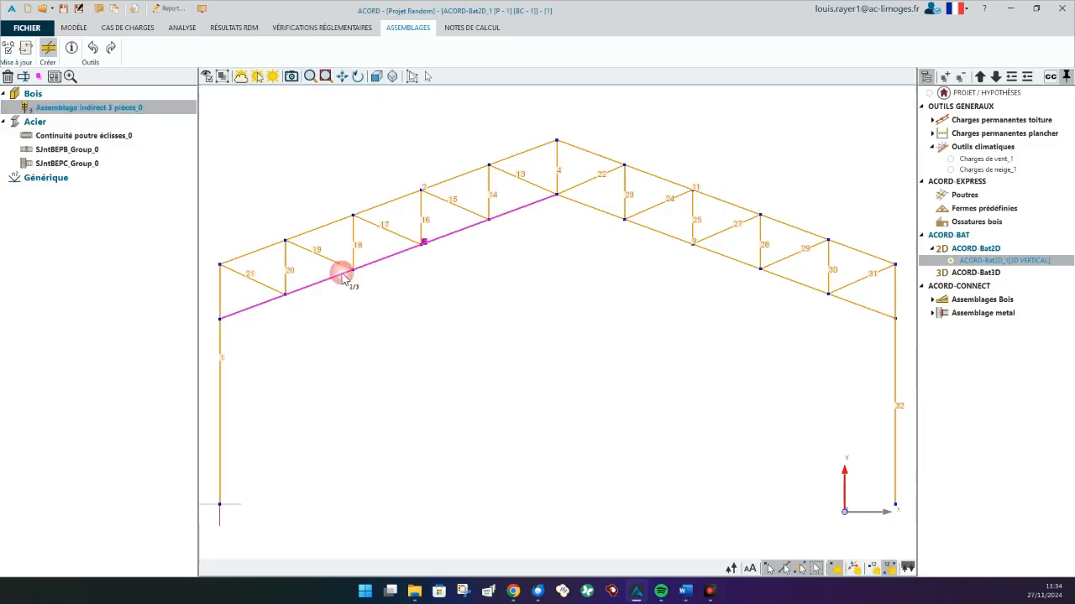
left_click(357, 267)
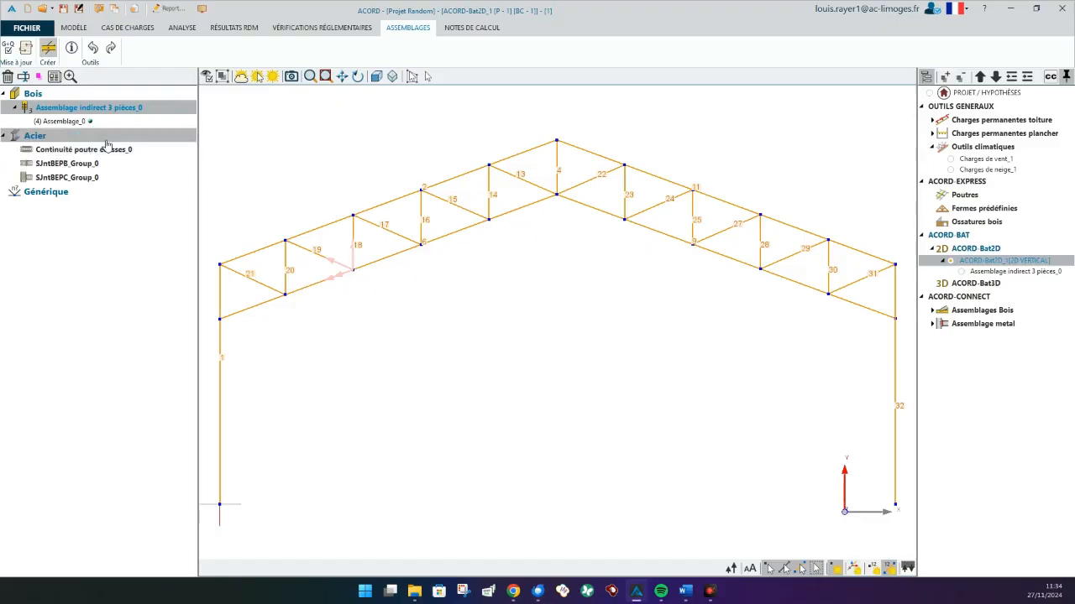
left_click(61, 121)
double_click(1003, 272)
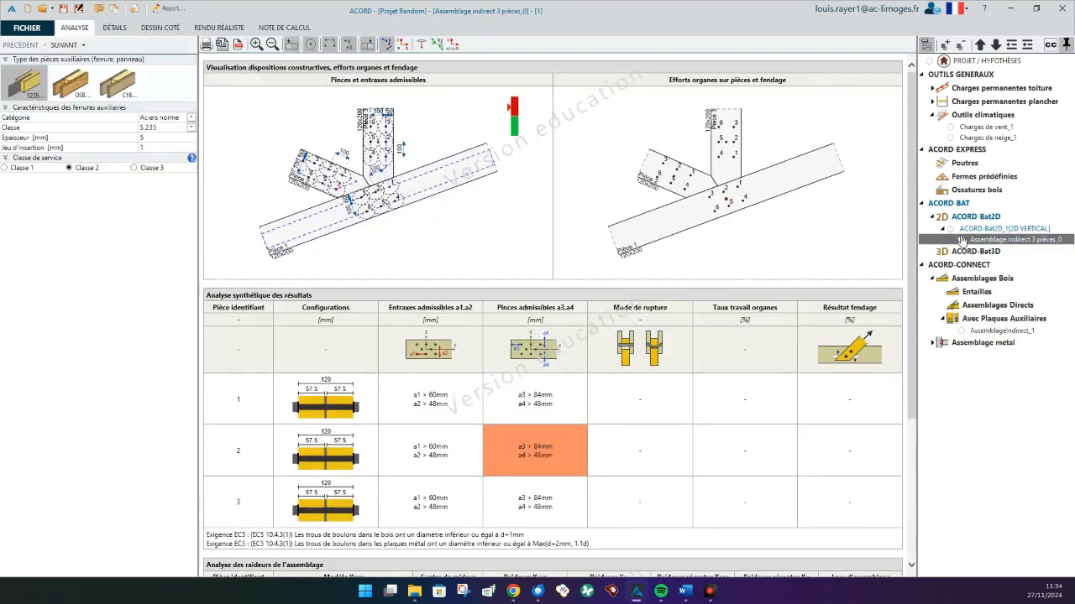
- Return to the ACORD-Bat2D_1 frame model and highlight Assemblage_0 among the timber assemblies to check its location
double_click(965, 229)
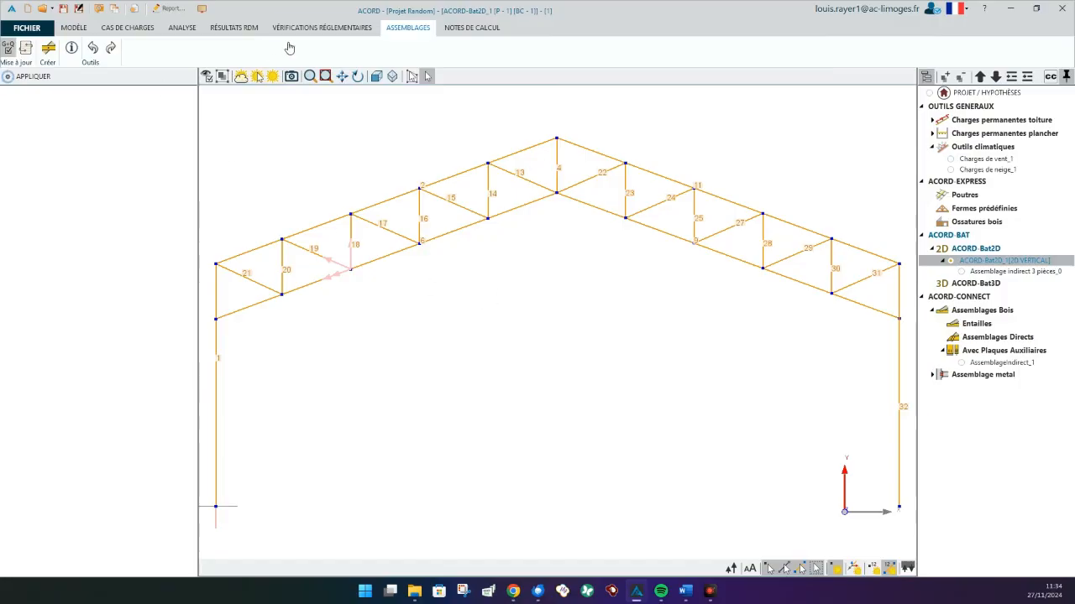
left_click(410, 28)
left_click(43, 52)
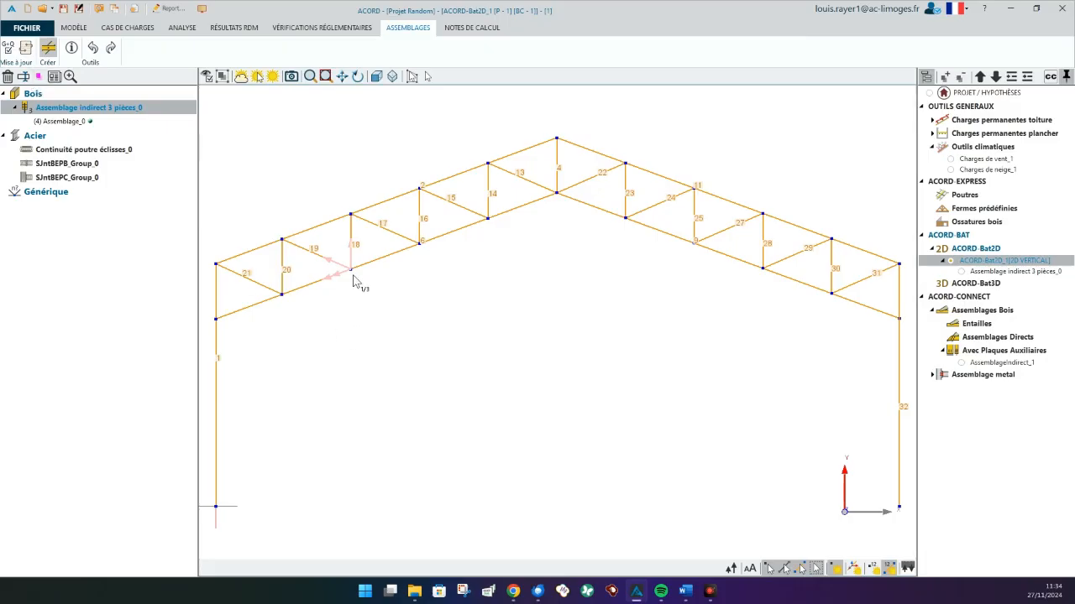
left_click(8, 49)
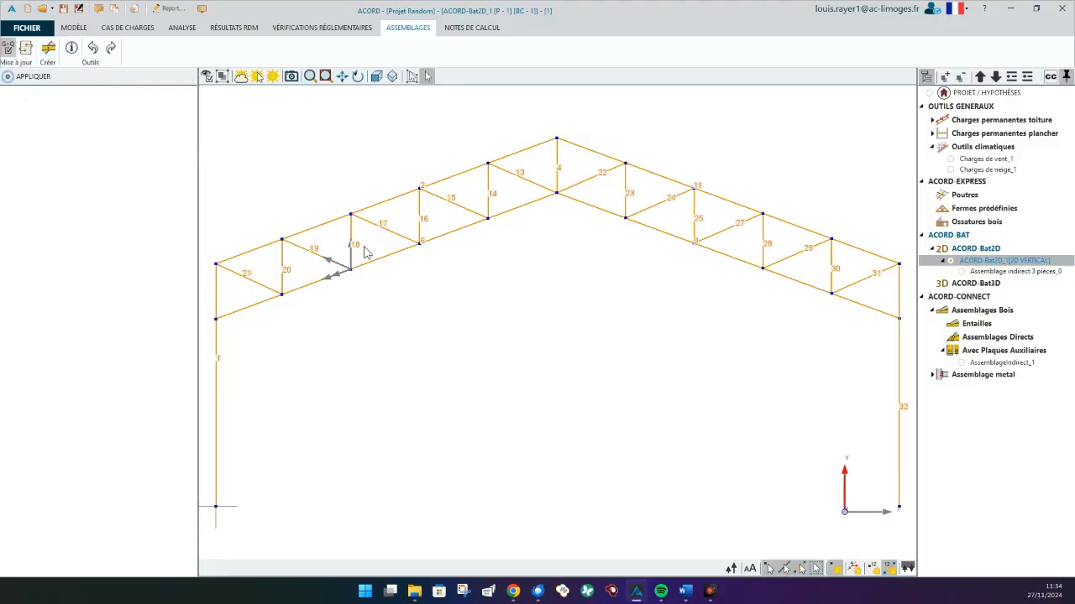
left_click(48, 48)
left_click(48, 122)
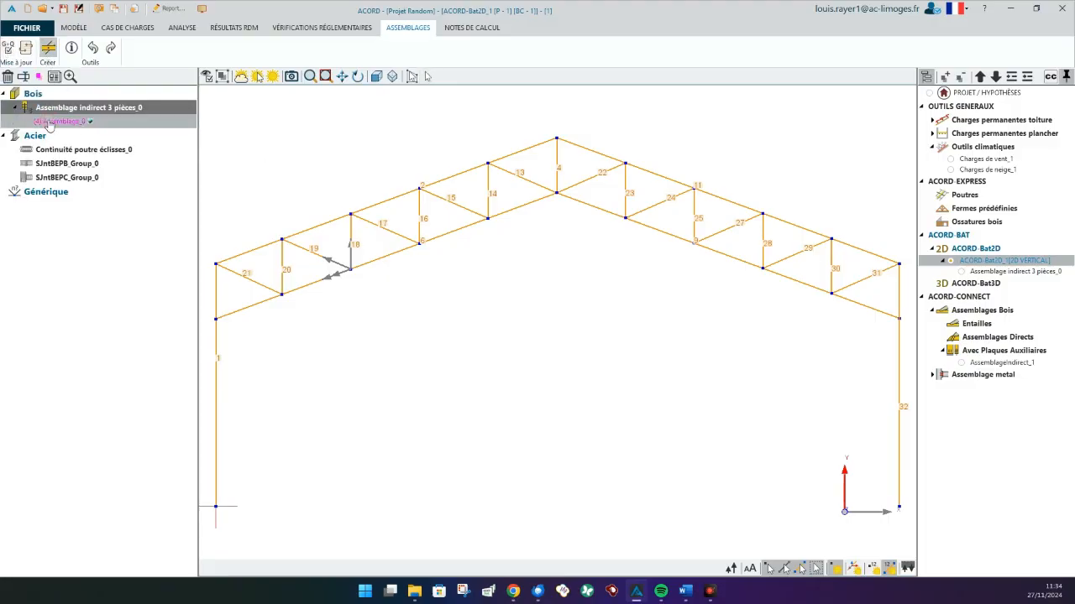
- In the indirect three-piece assembly study, set service class 1 and a steel plate thickness of 6 mm
left_click(979, 273)
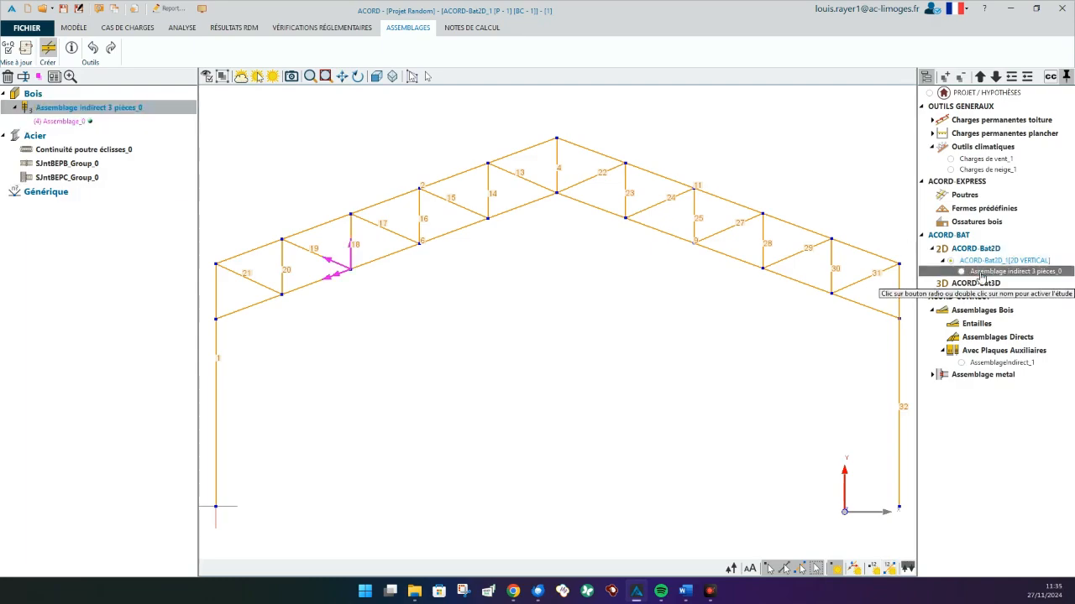
double_click(980, 272)
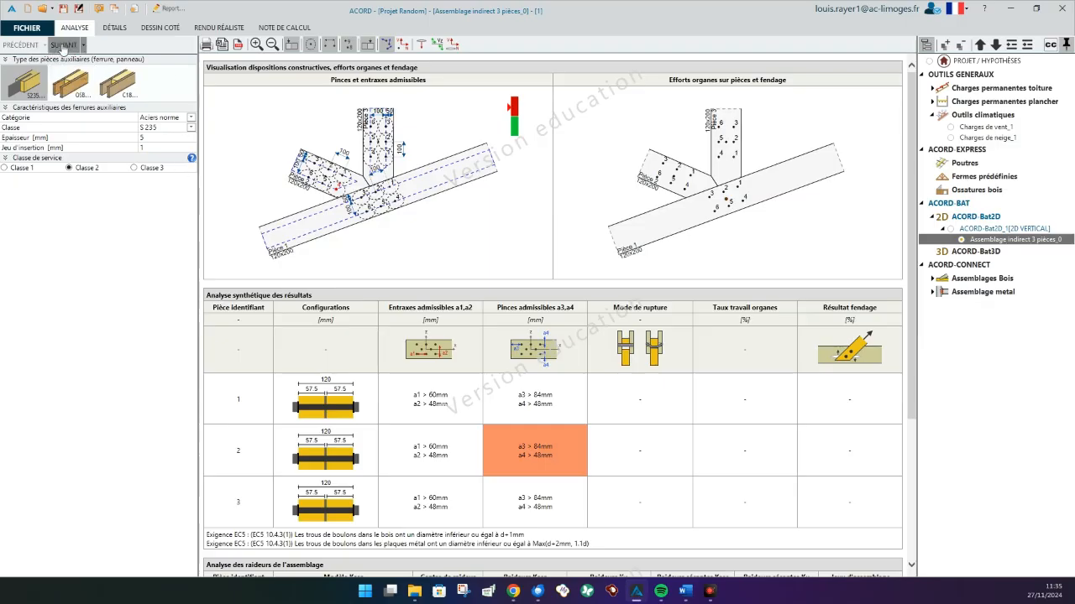
left_click(15, 171)
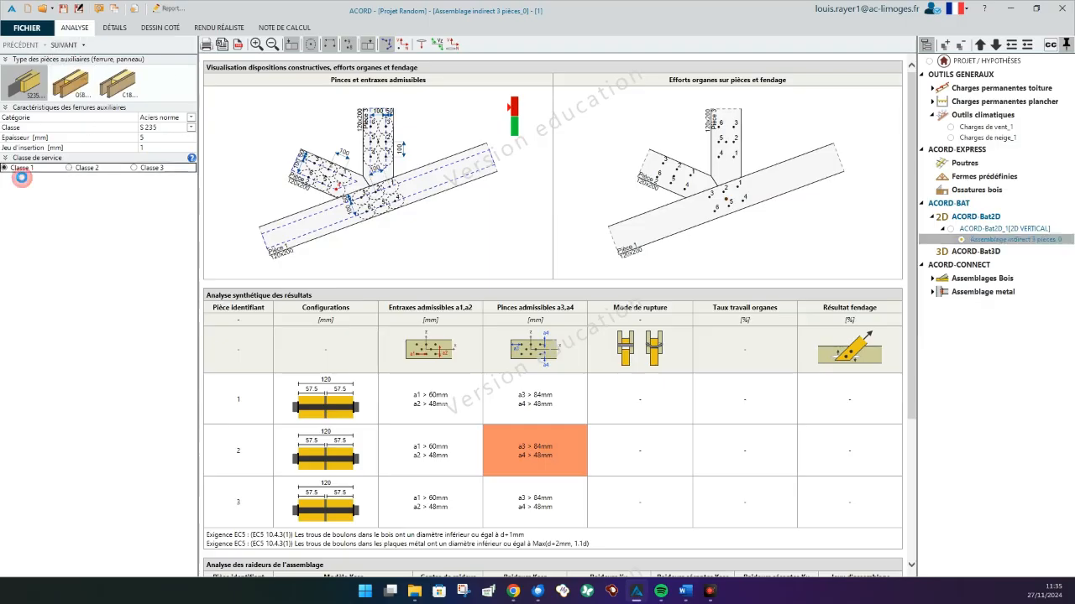
left_click(31, 80)
left_click(169, 136)
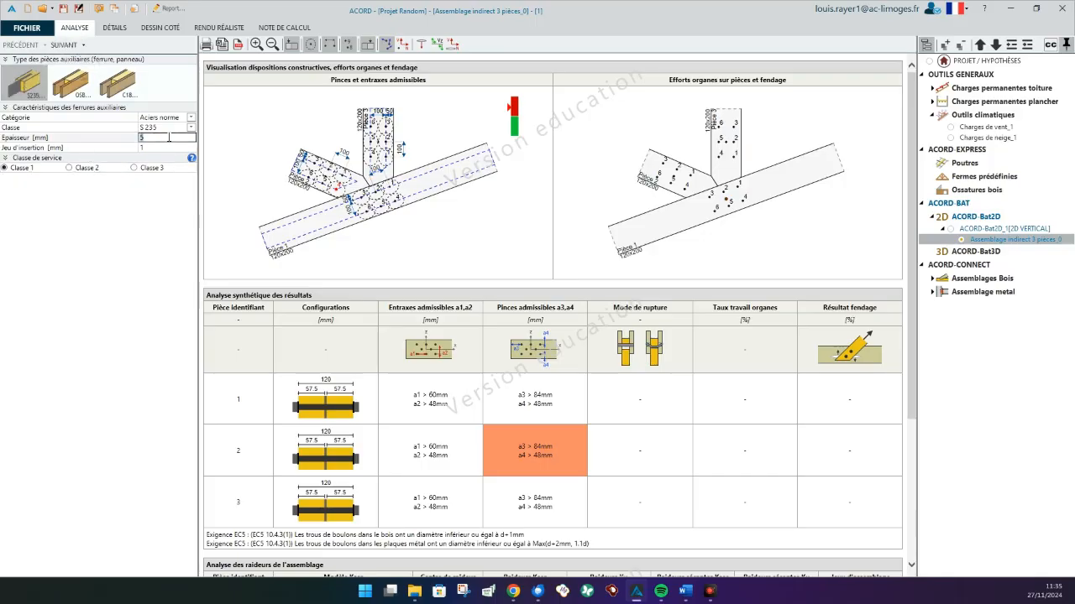
type("6")
left_click(168, 147)
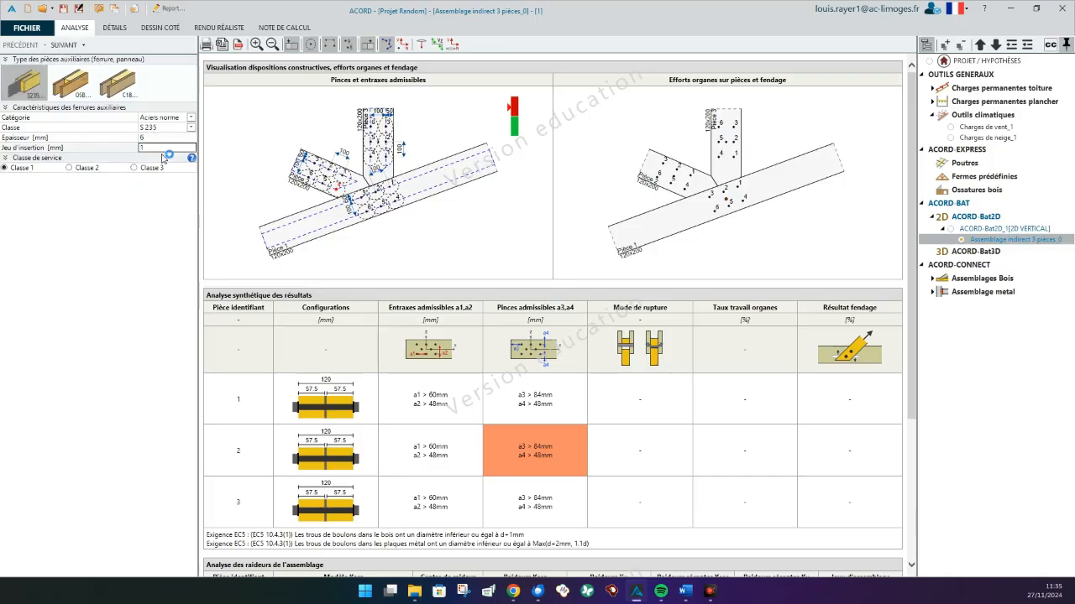
- Review the angles, lengths and sections of the three assembled pieces and compare them with the ACORD-Bat2D_1 frame model
left_click(57, 46)
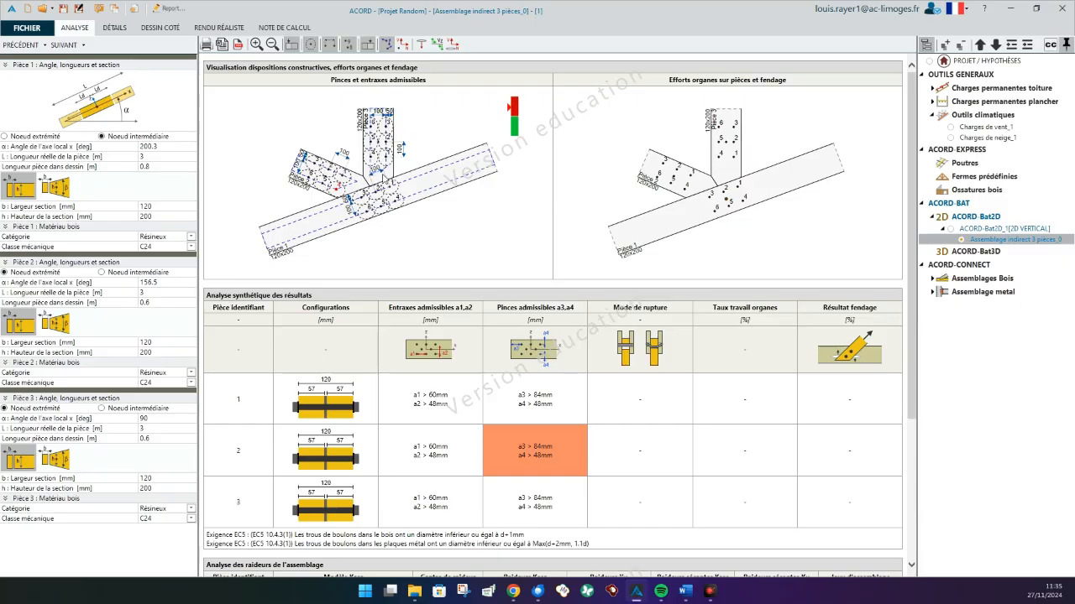
double_click(1041, 228)
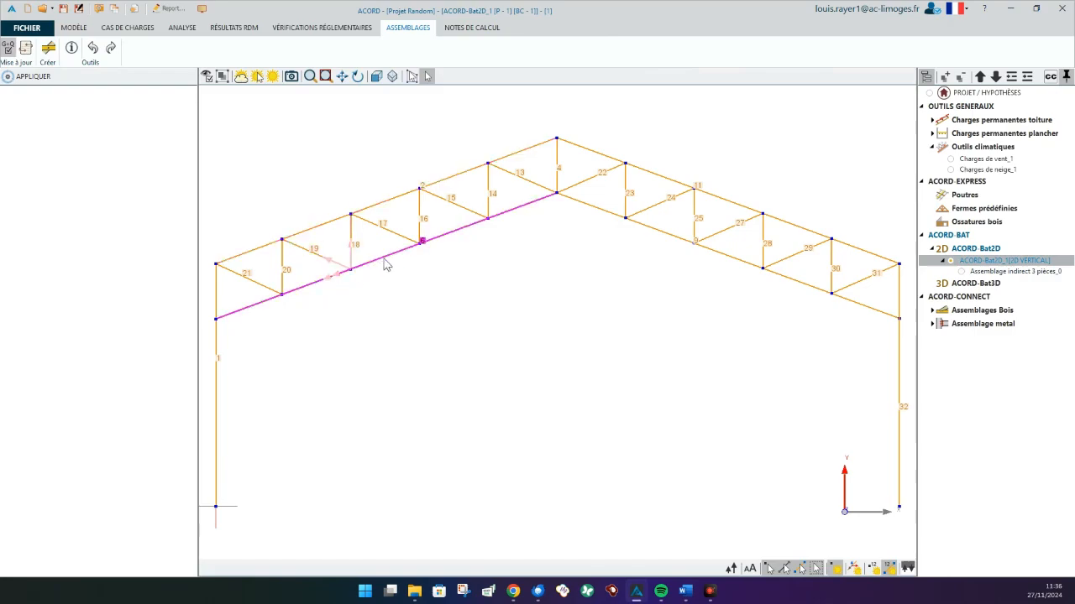
double_click(972, 271)
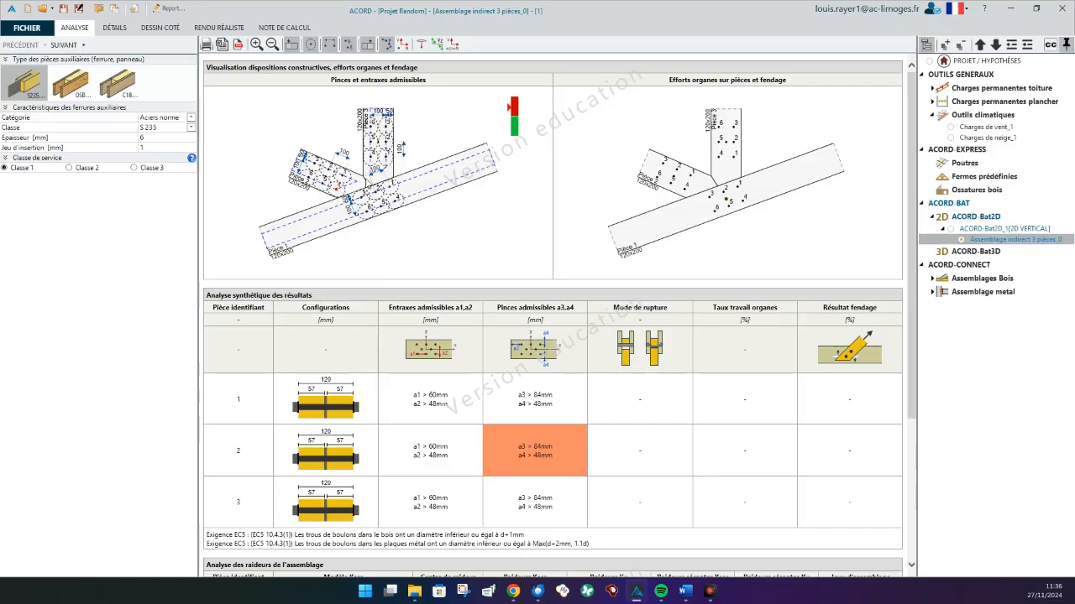
- Set the end-cut code (Parallèle/Bissectrice) of piece 2 to P1P3
left_click(67, 46)
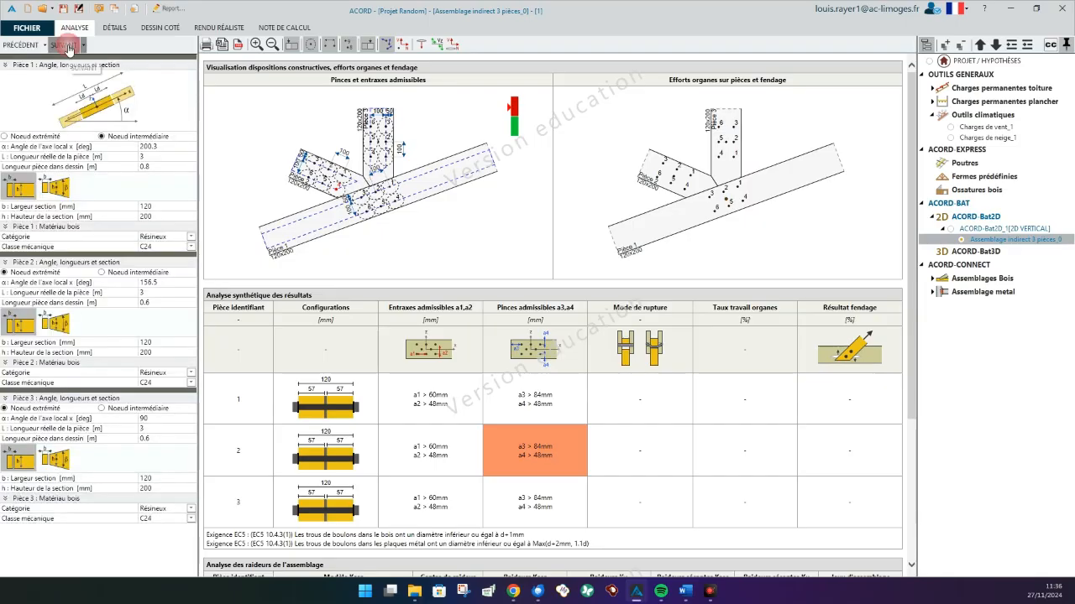
left_click(67, 46)
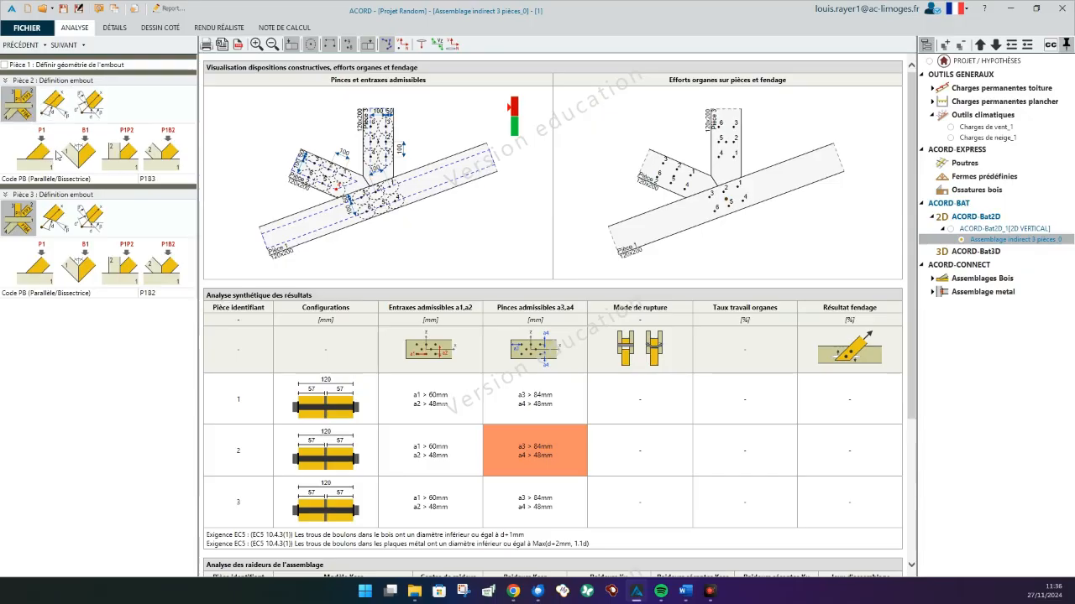
left_click(170, 181)
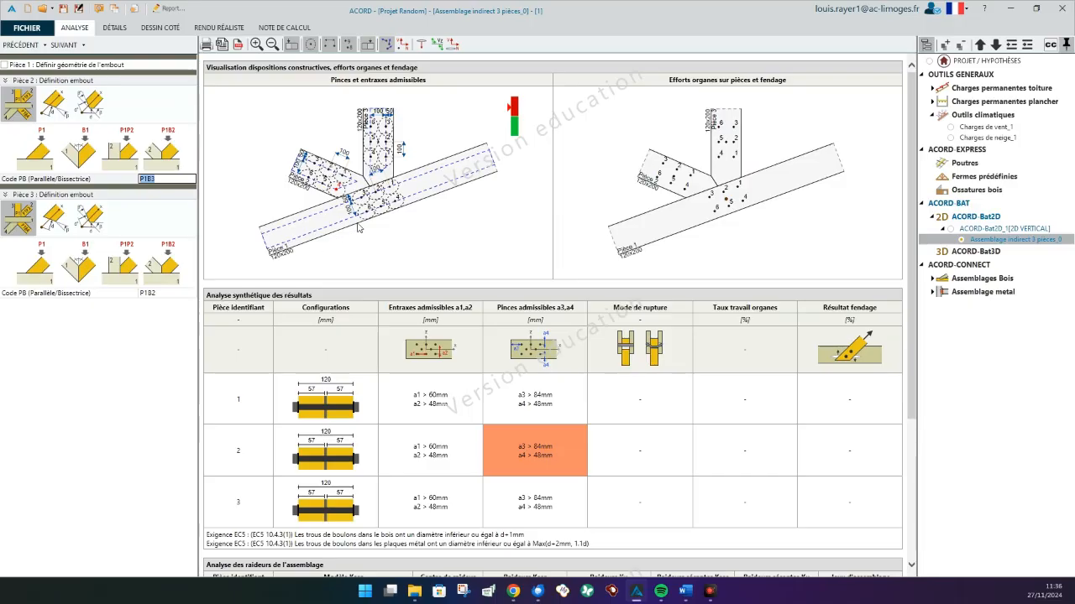
left_click(170, 179)
type("p")
key("Tab")
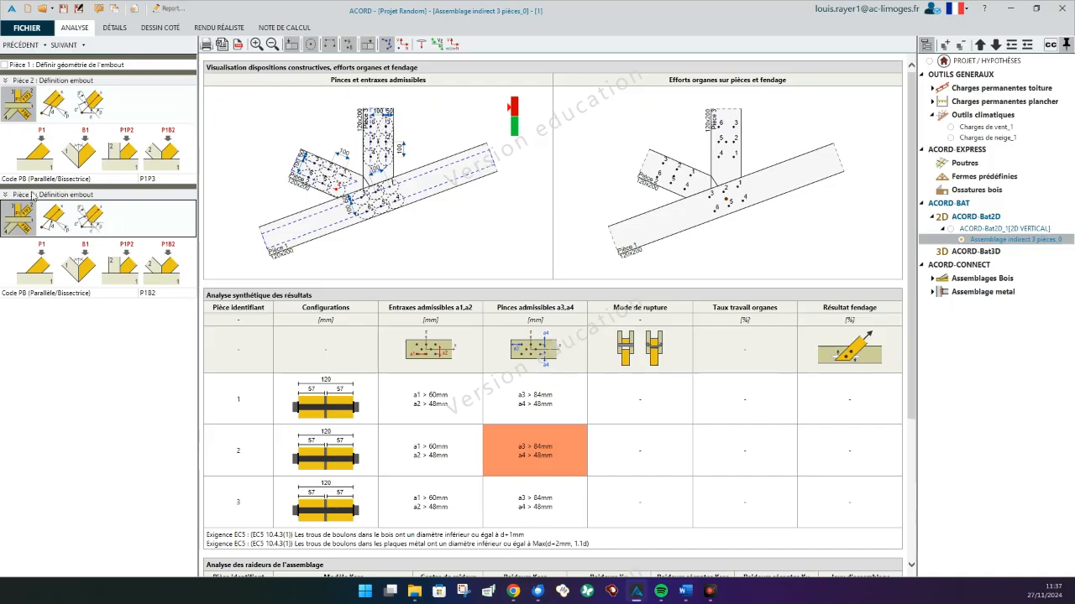
- Set the end-cut code (Parallèle/Bissectrice) of piece 3 to p1
left_click(165, 294)
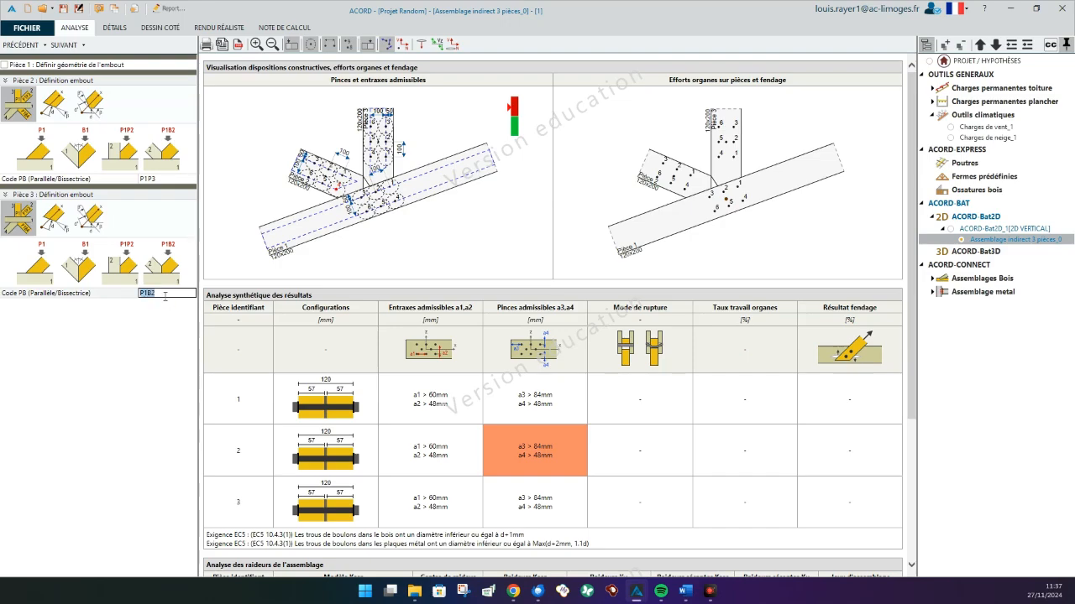
key("BackSpace")
left_click(436, 263)
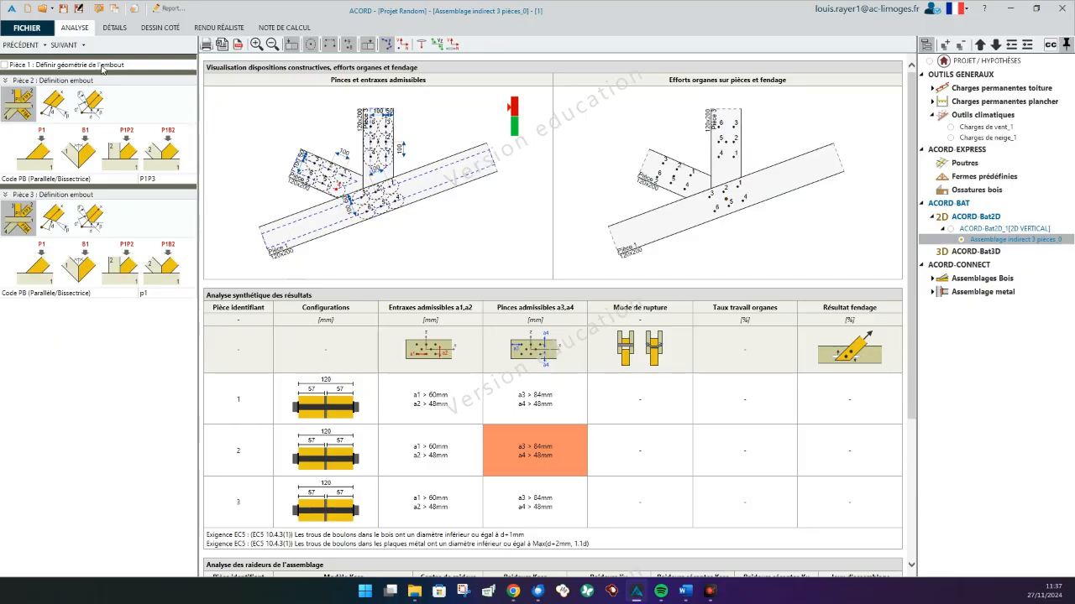
- Change the fastener type of piece 1 to Broche and set the dowel diameter to 8 mm
left_click(59, 45)
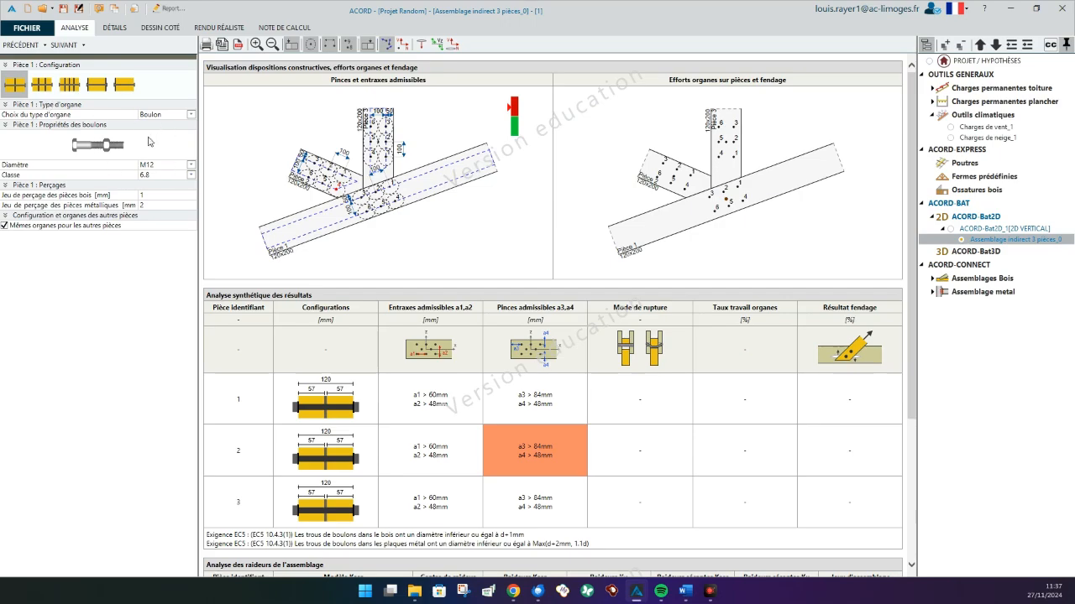
left_click(167, 114)
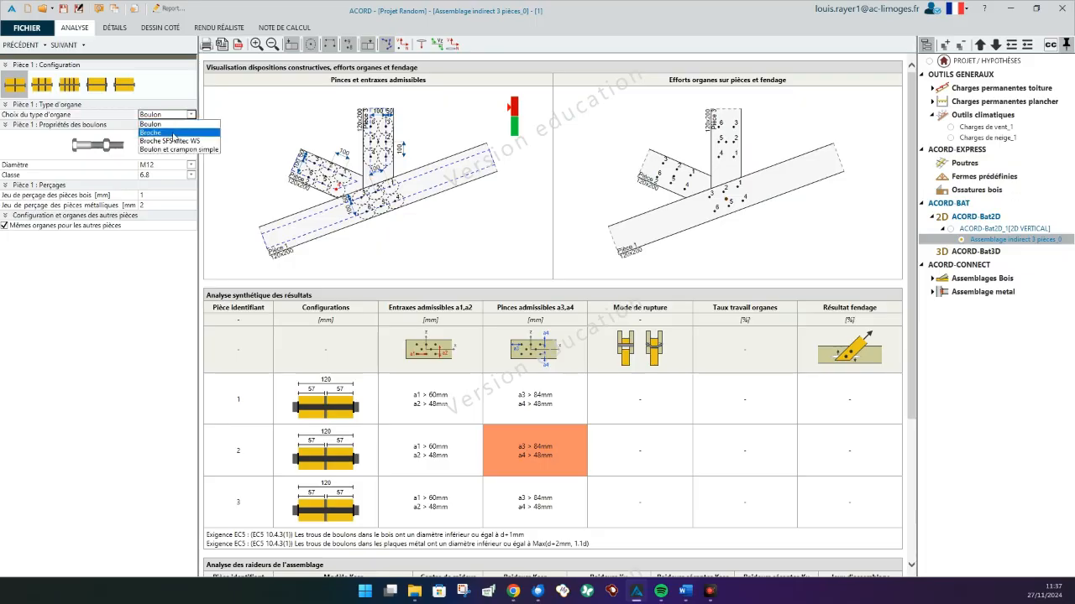
left_click(174, 128)
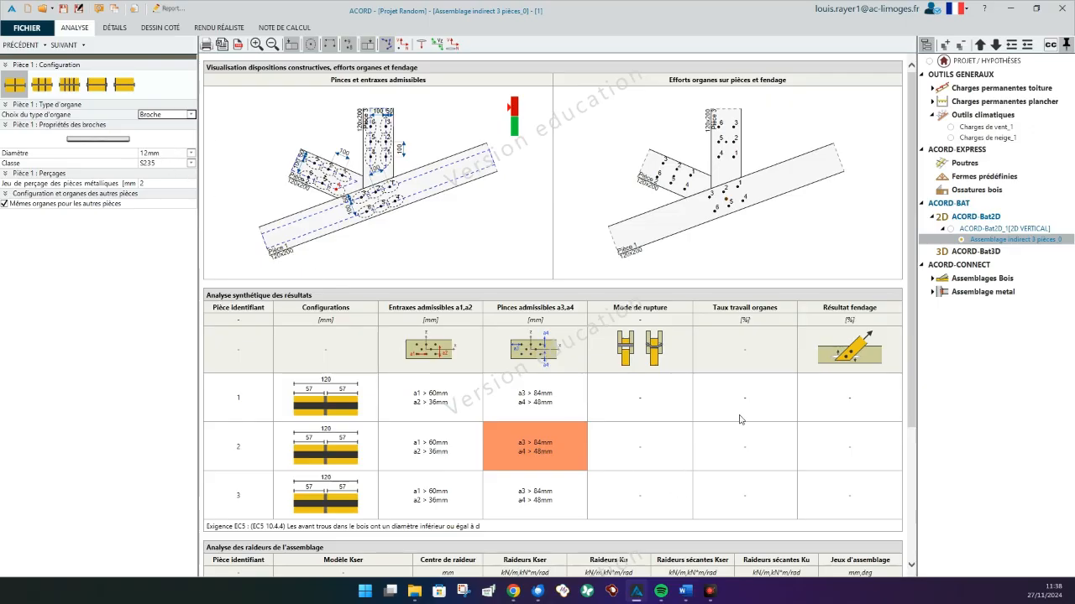
left_click(191, 152)
left_click(171, 173)
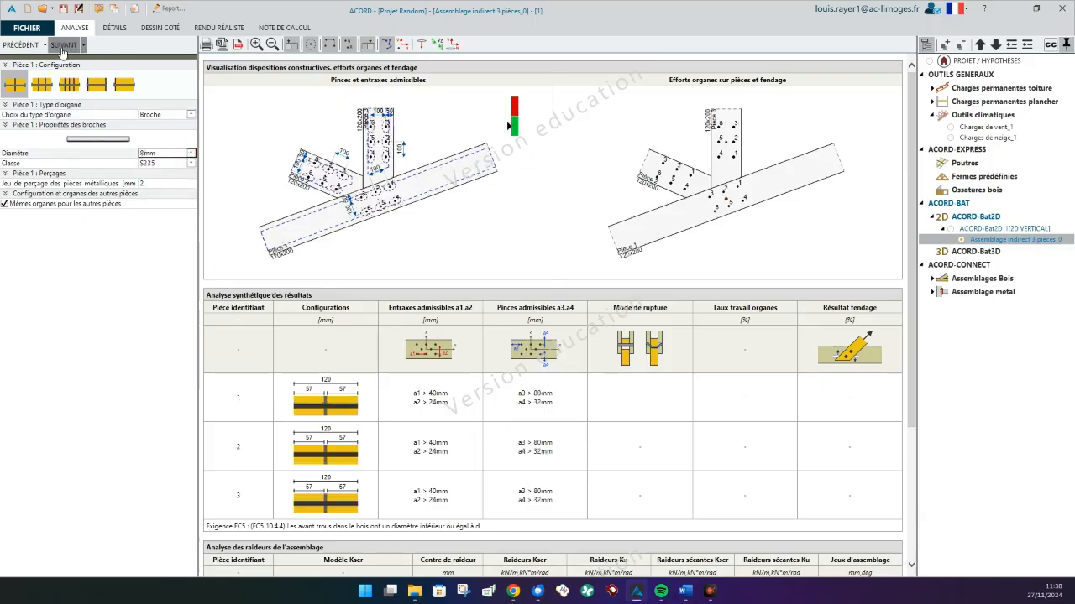
- Review the assembly's remaining settings, from fastener layout to load combinations and calculation options, and examine the stiffness results
left_click(62, 45)
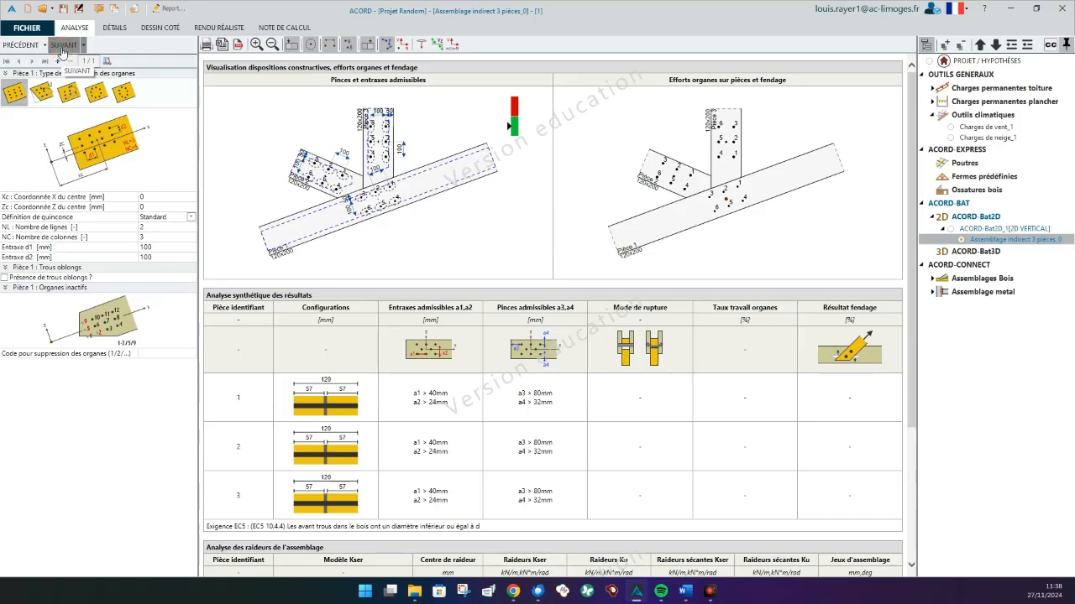
left_click(62, 47)
left_click(61, 46)
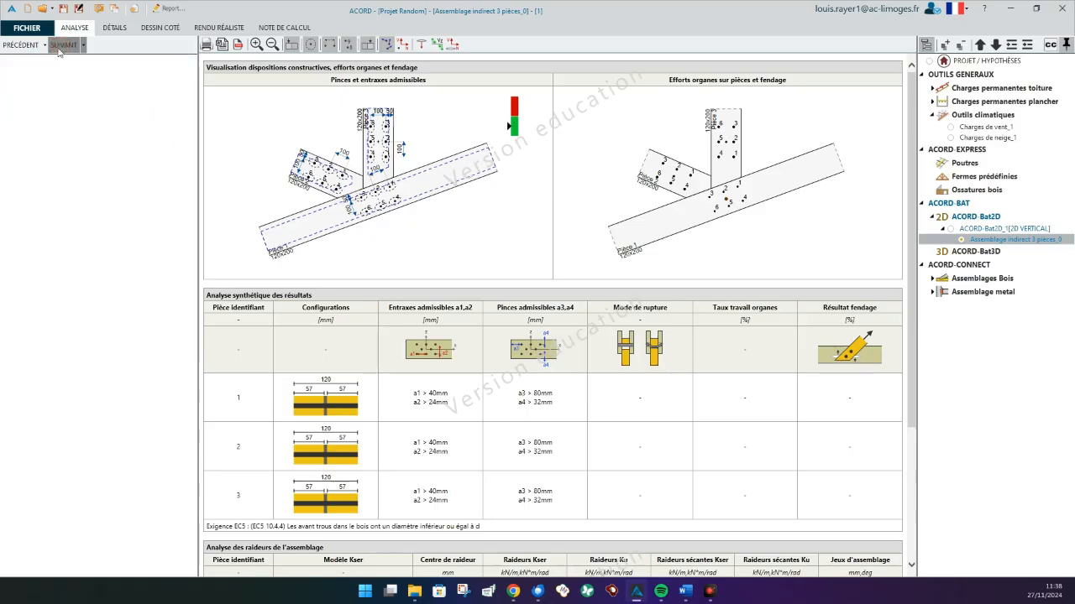
left_click(61, 47)
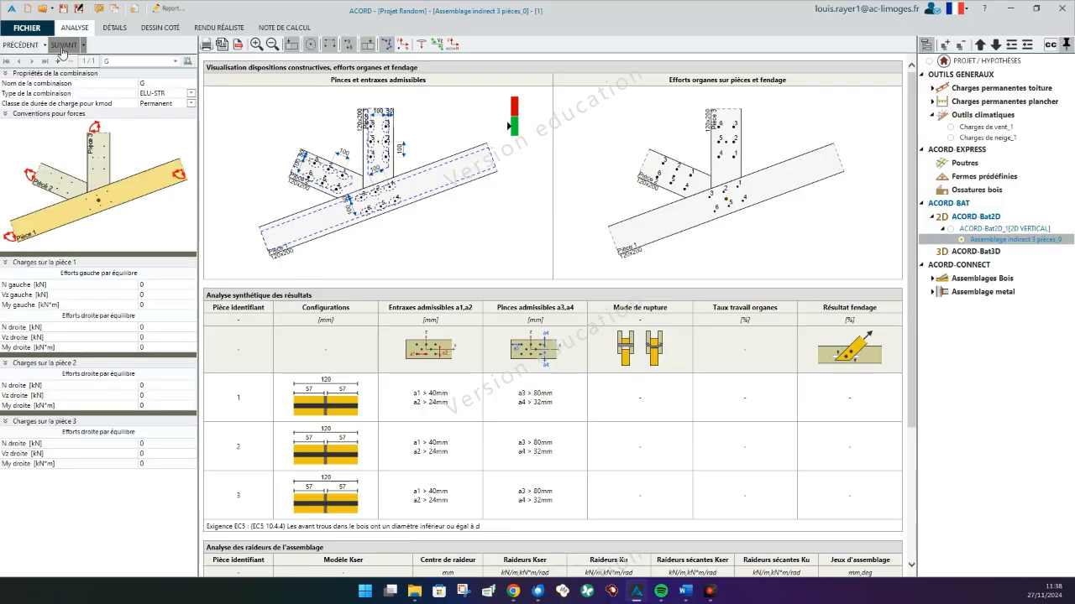
left_click(61, 47)
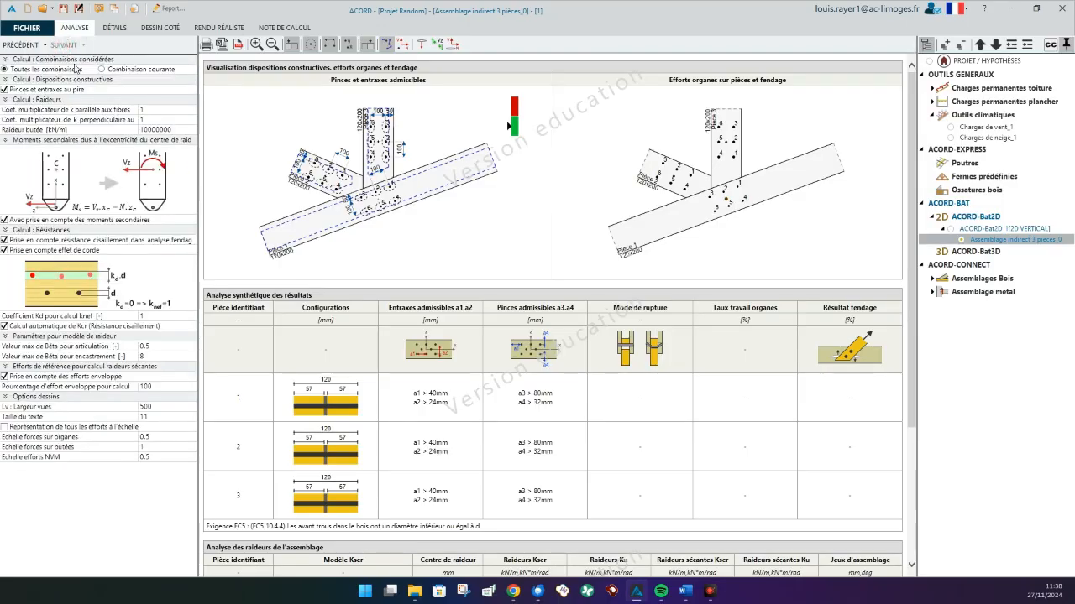
scroll(773, 449, "down", 3)
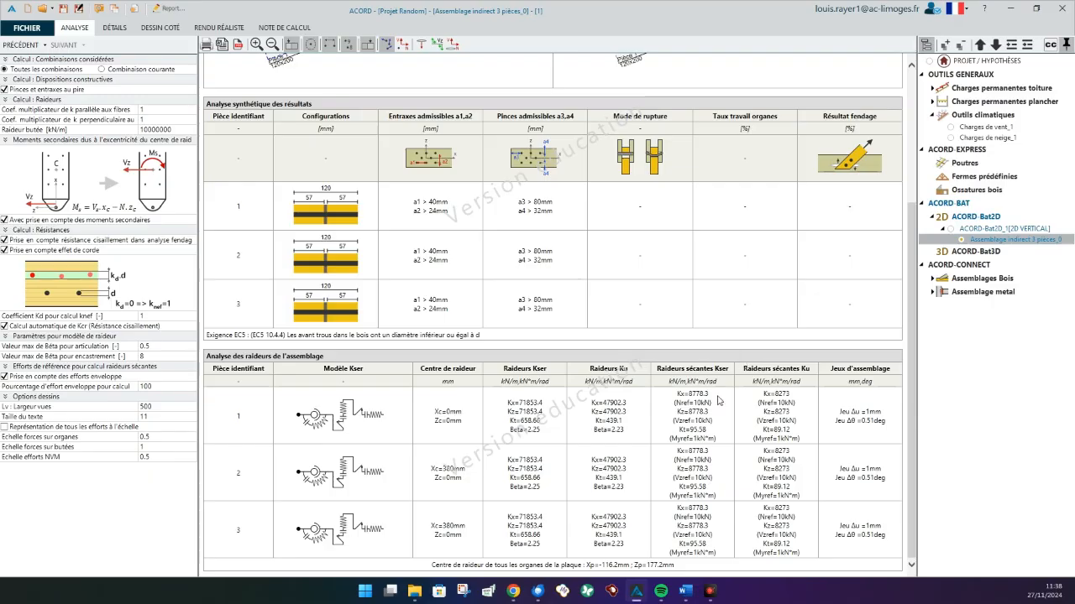
scroll(813, 278, "up", 3)
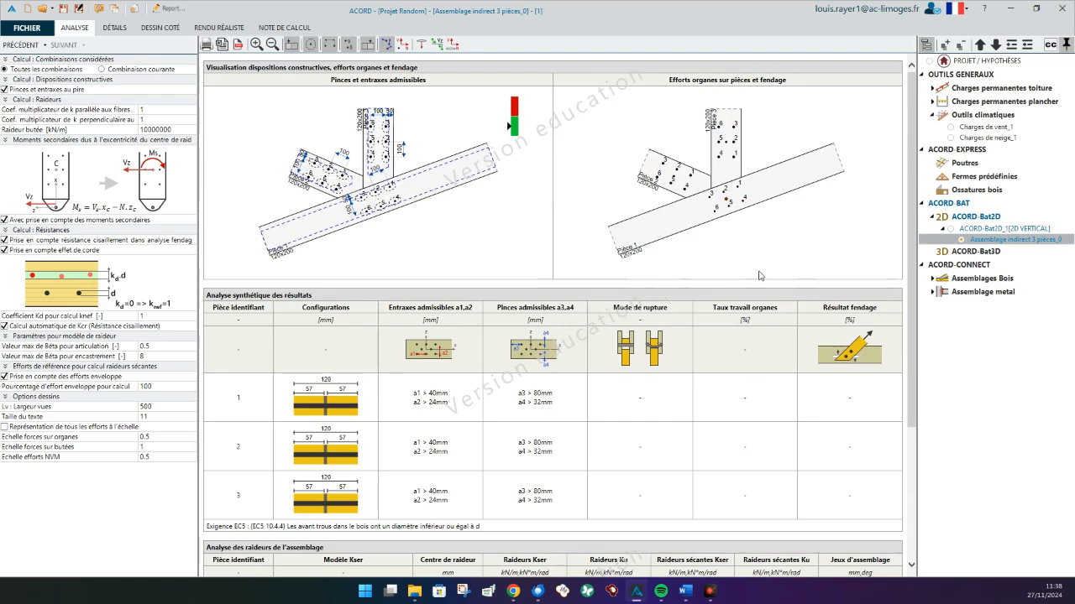
- Return to the ACORD-Bat2D_1 truss model and calculate all elementary load cases and linear combinations
left_click(977, 229)
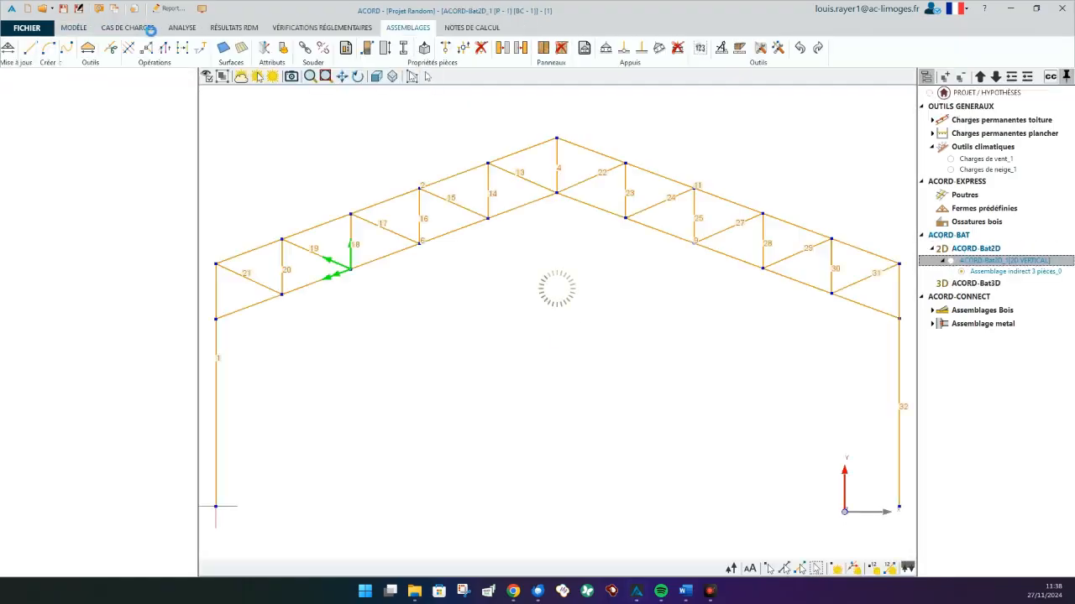
left_click(127, 29)
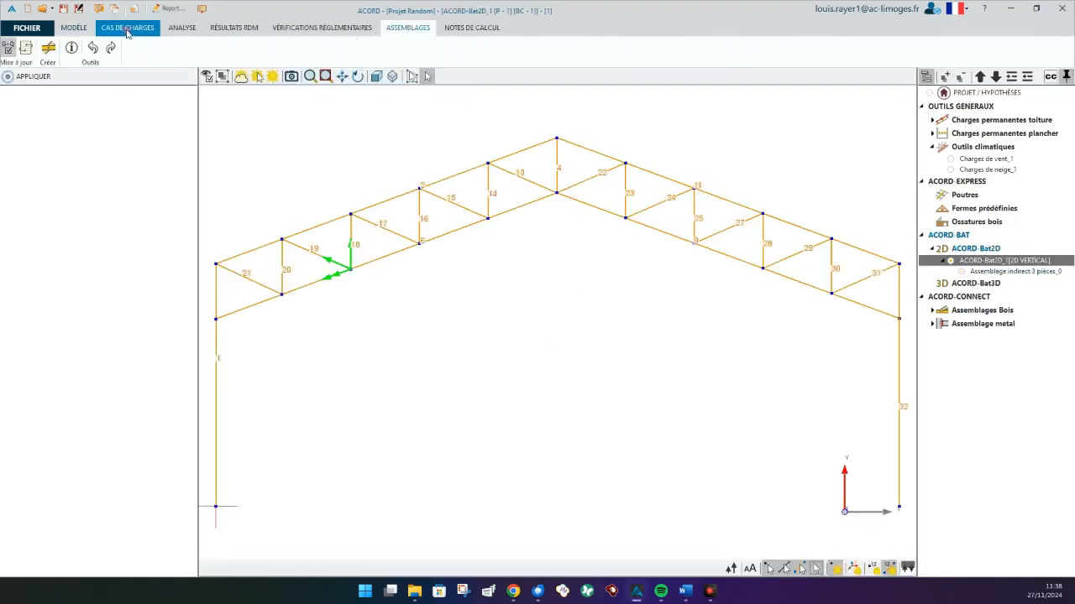
left_click(182, 28)
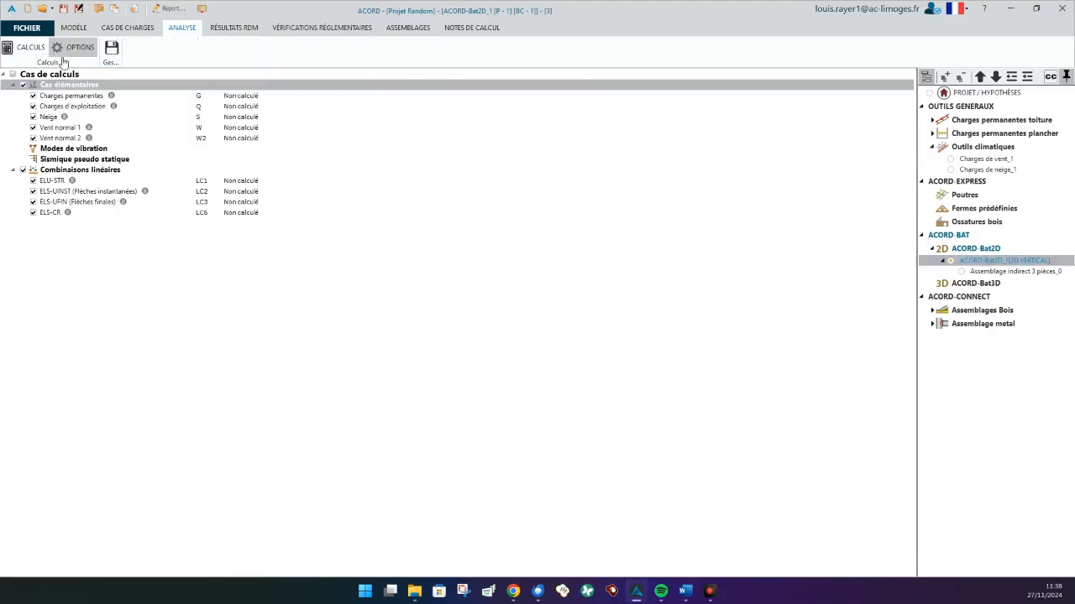
left_click(27, 48)
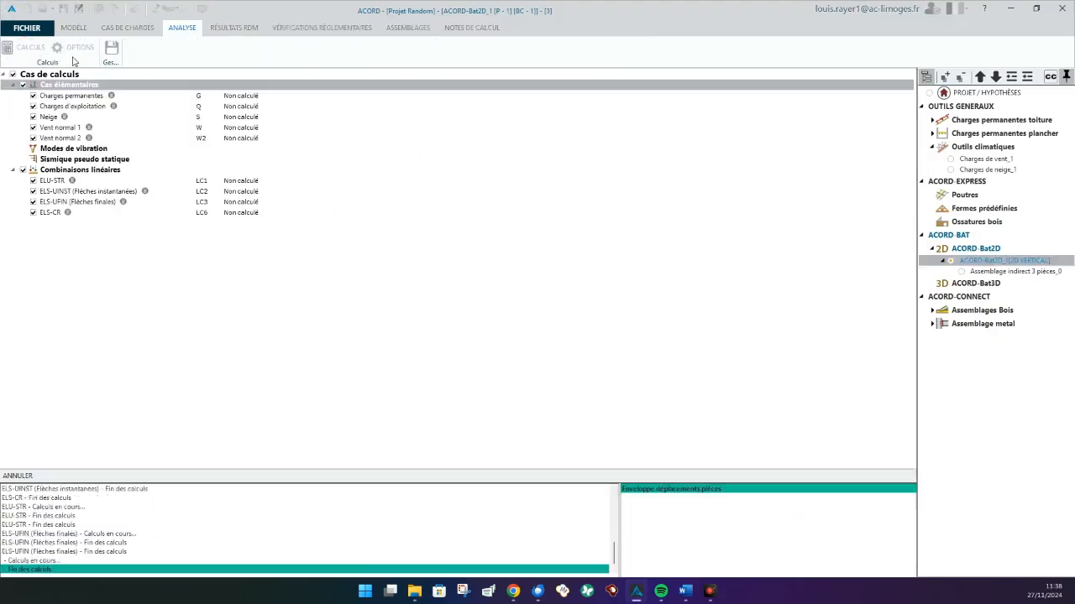
- Update the indirect three-piece assembly Assemblage_0 on the truss with the ELU-STR combination forces
left_click(229, 30)
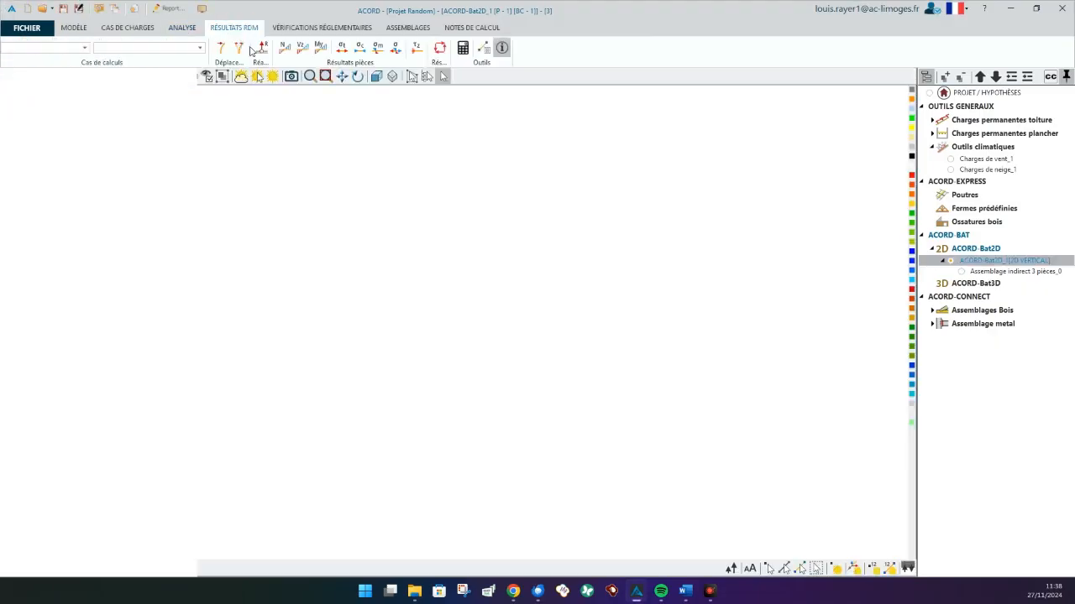
left_click(309, 27)
left_click(402, 29)
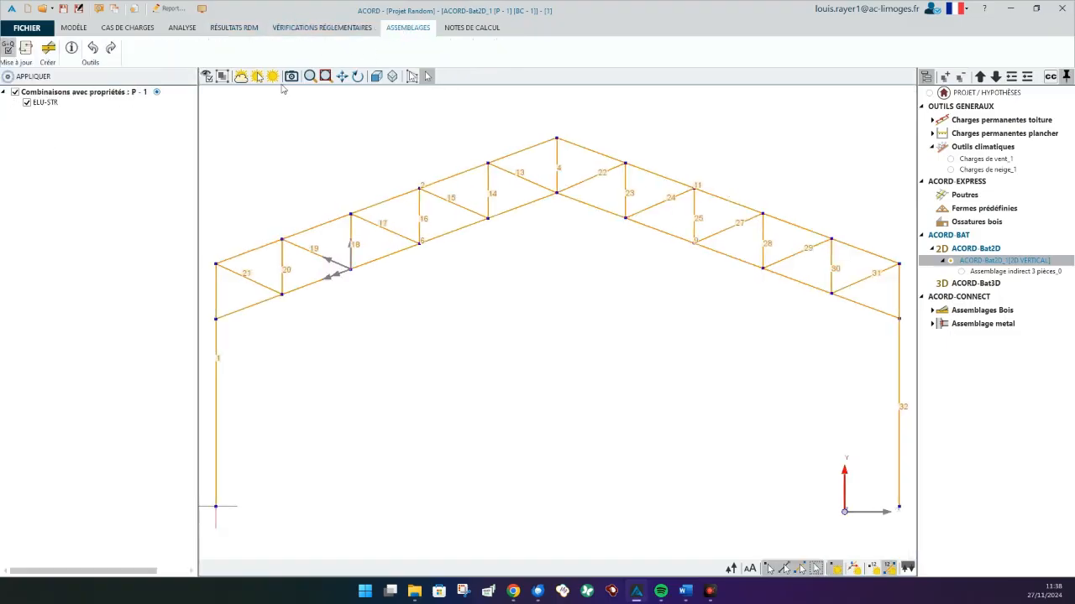
left_click(45, 51)
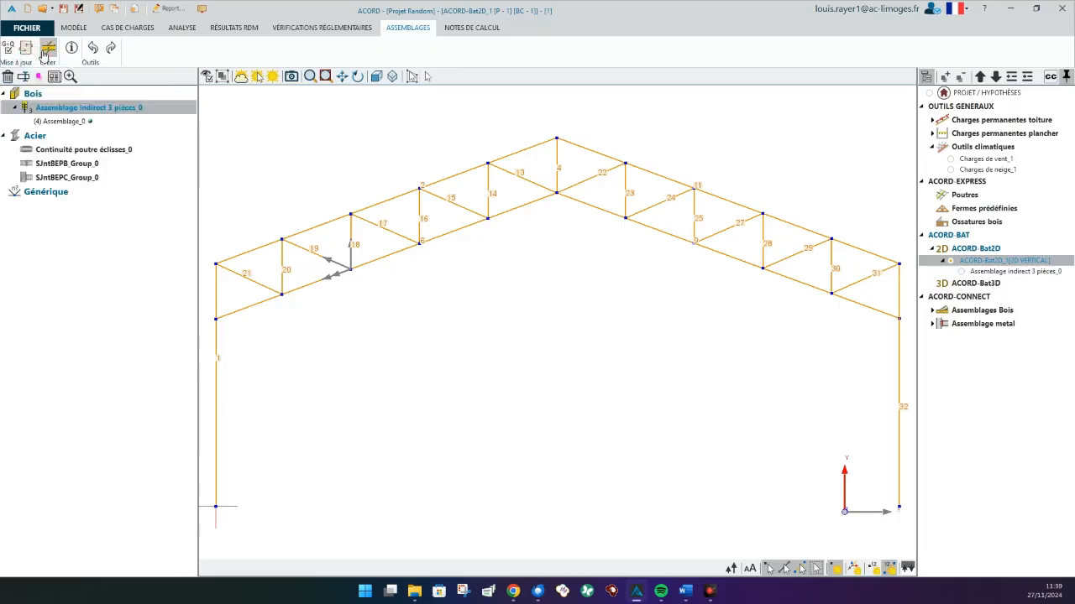
left_click(57, 122)
right_click(55, 123)
left_click(46, 124)
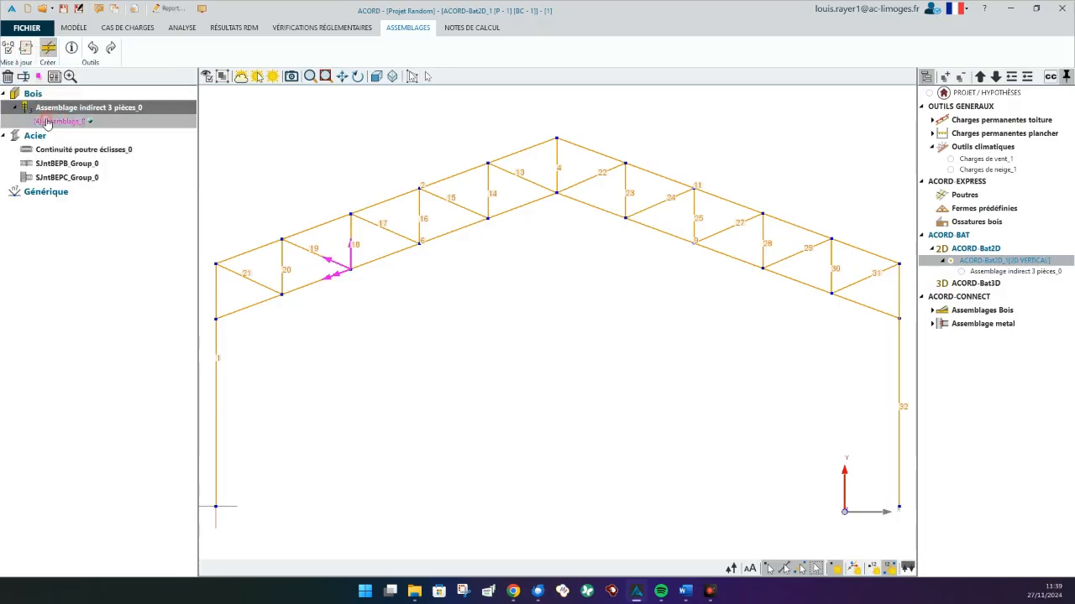
left_click(31, 53)
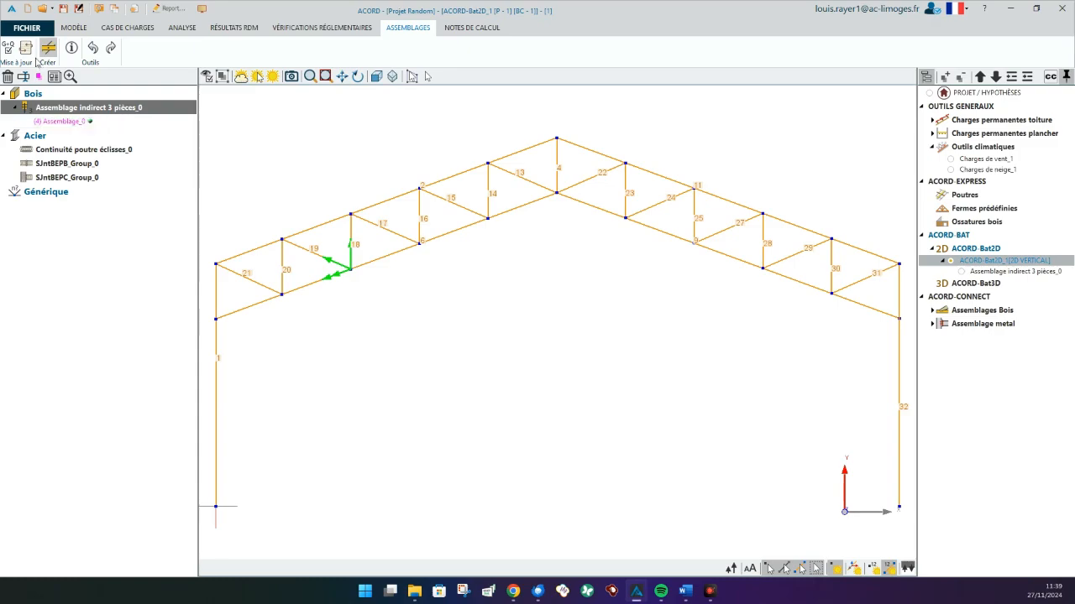
- Open Assemblage indirect 3 pièces_0 and examine each piece's failure mode, fastener work ratio and splitting result
double_click(996, 274)
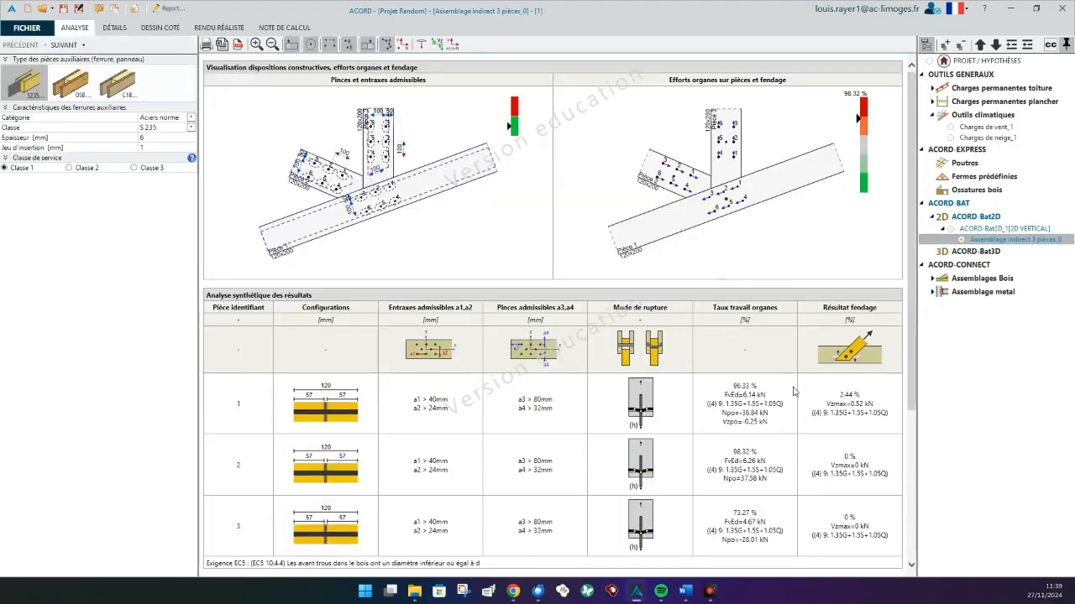
scroll(790, 515, "down", 3)
scroll(846, 384, "up", 2)
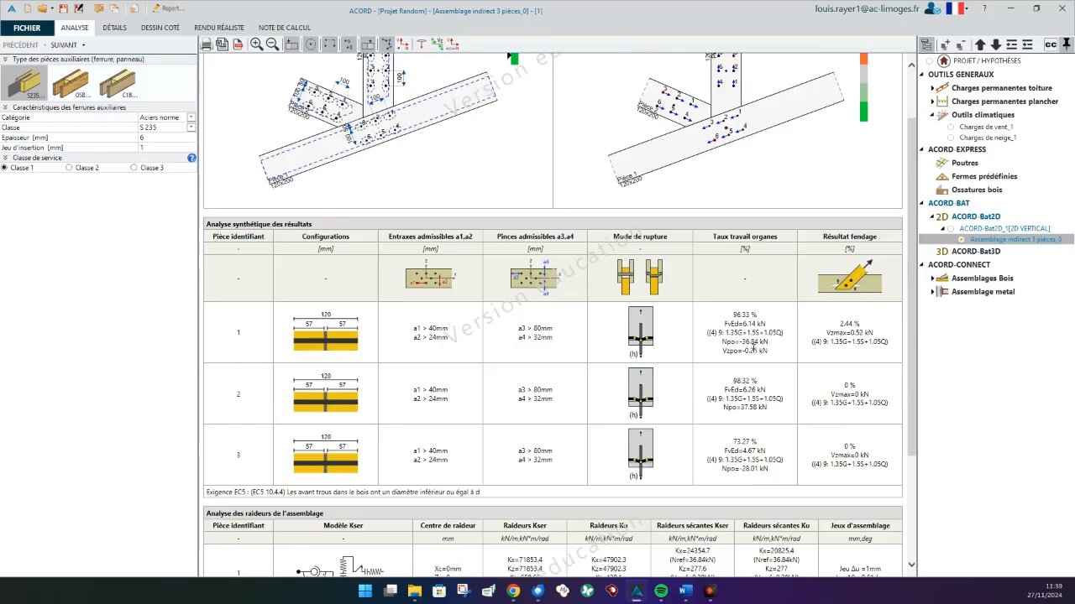
scroll(747, 380, "up", 1)
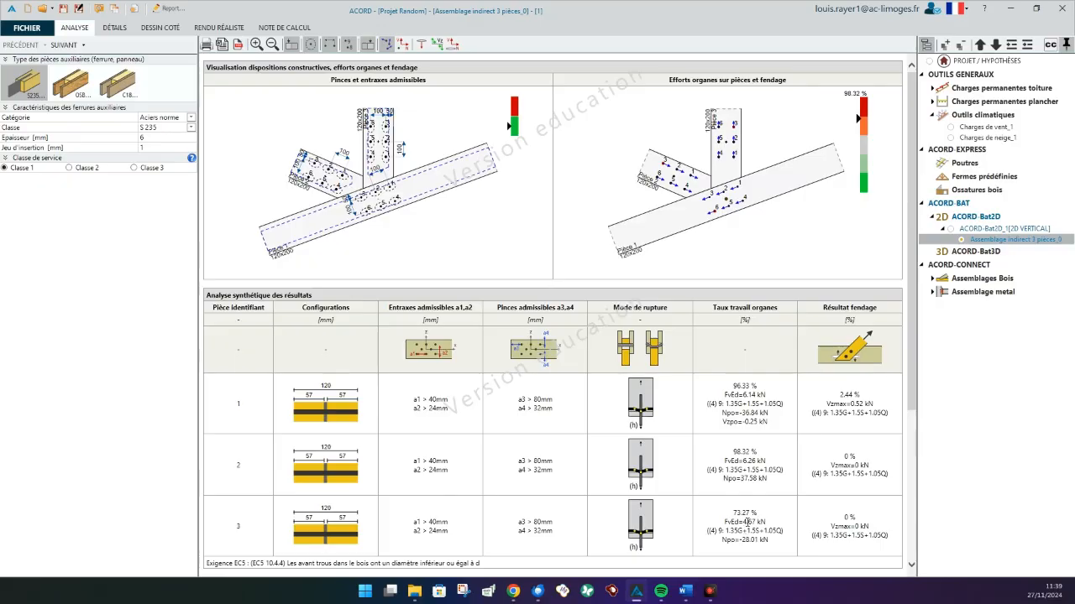
scroll(751, 491, "down", 1)
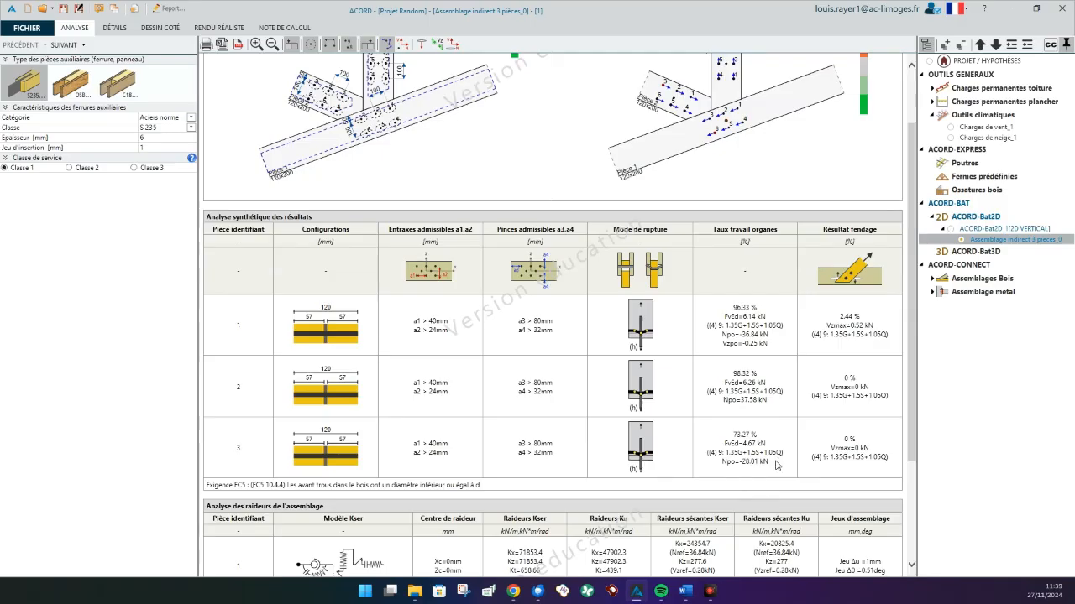
scroll(356, 461, "up", 1)
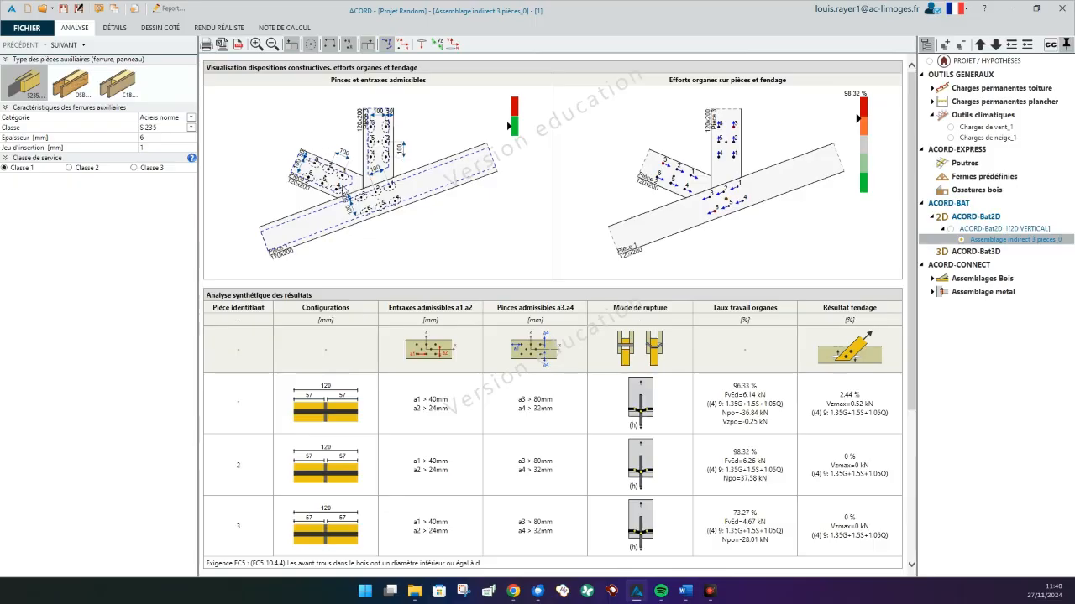
- Set the X coordinate of the fastener group's centre on piece 3 to 320 mm
left_click(63, 46)
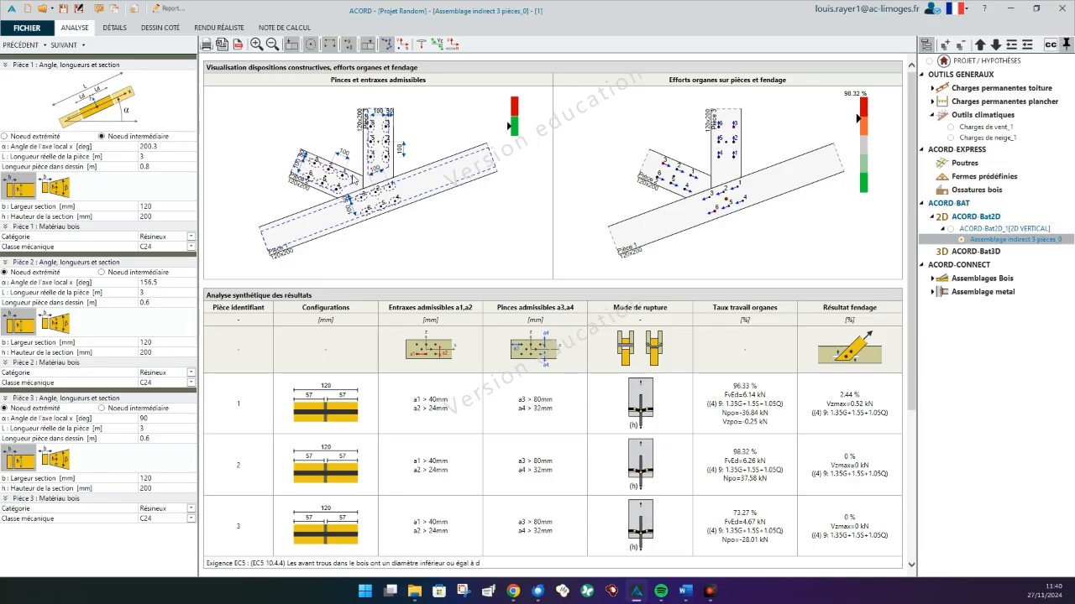
left_click(163, 429)
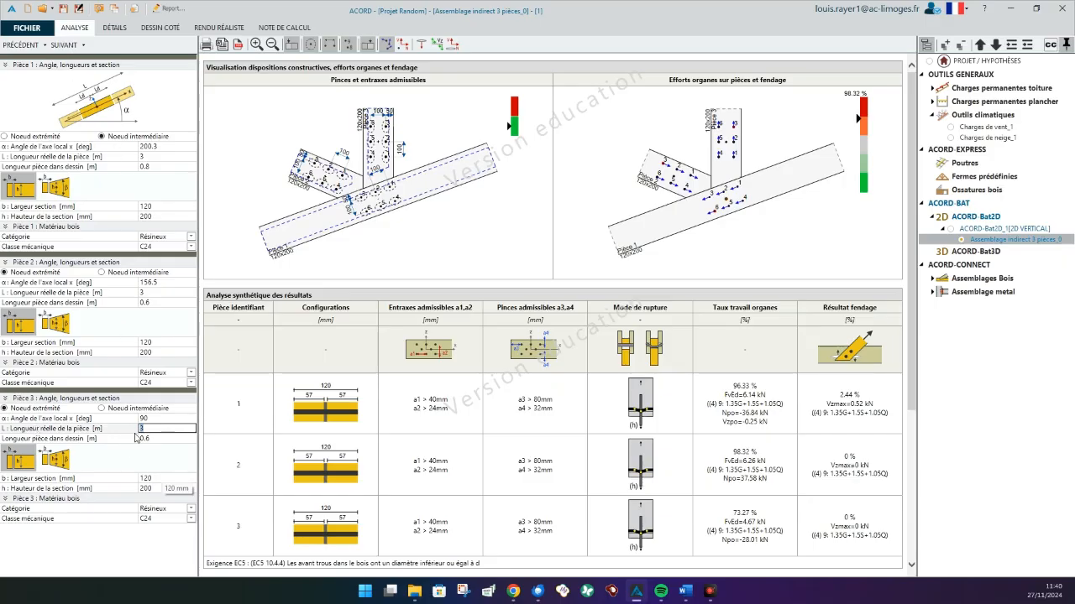
left_click(64, 45)
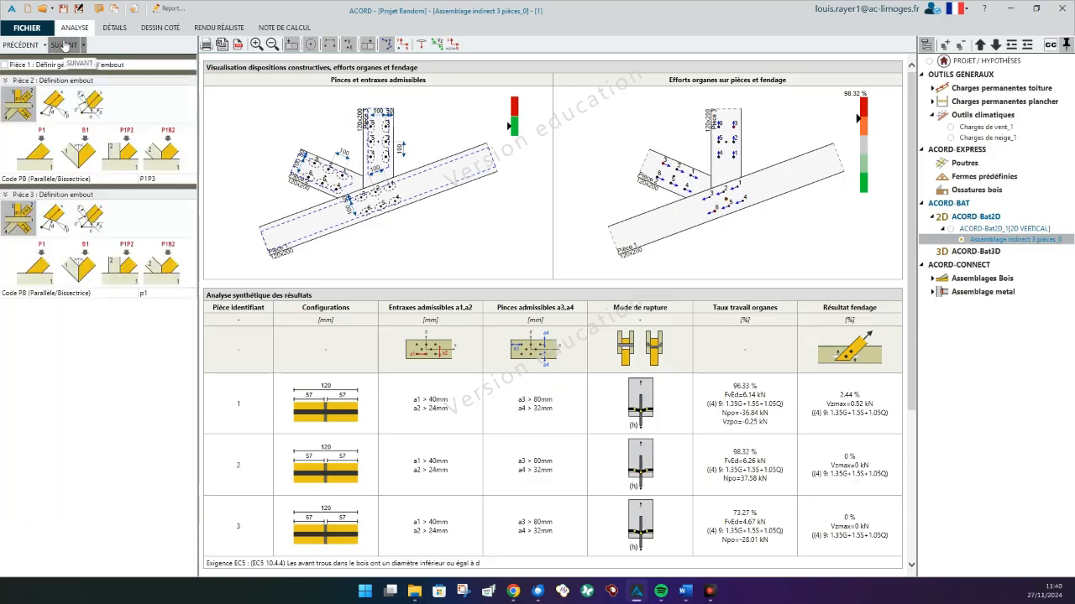
left_click(63, 46)
left_click(63, 45)
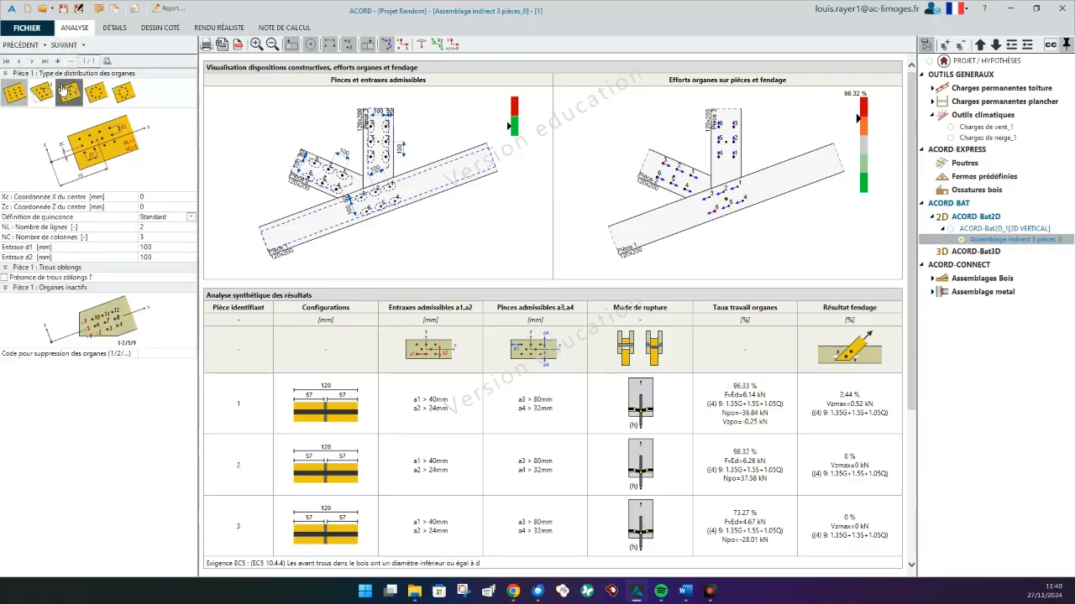
left_click(64, 47)
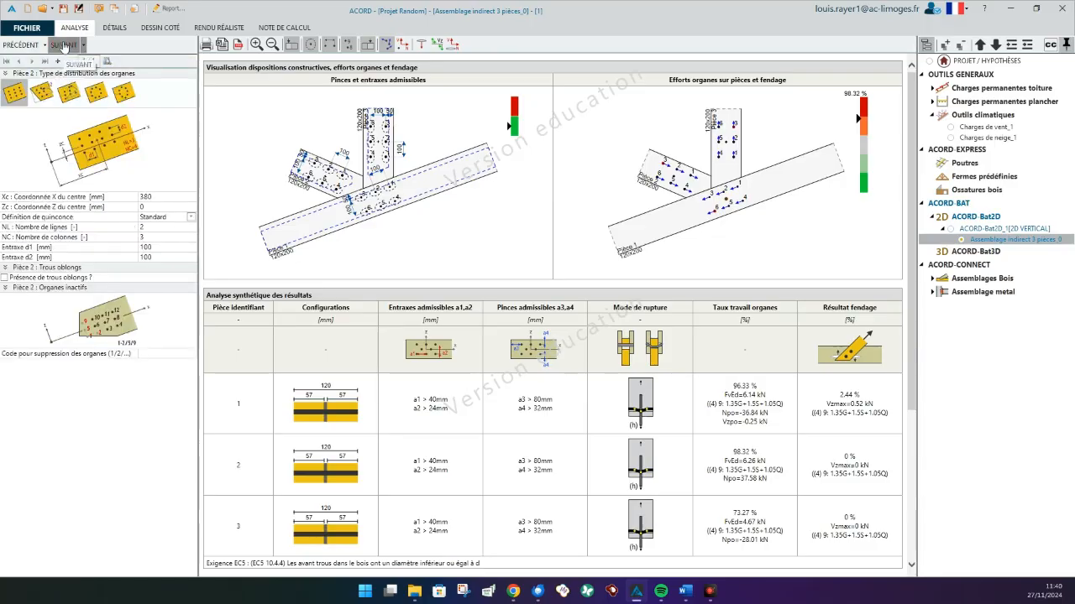
left_click(178, 200)
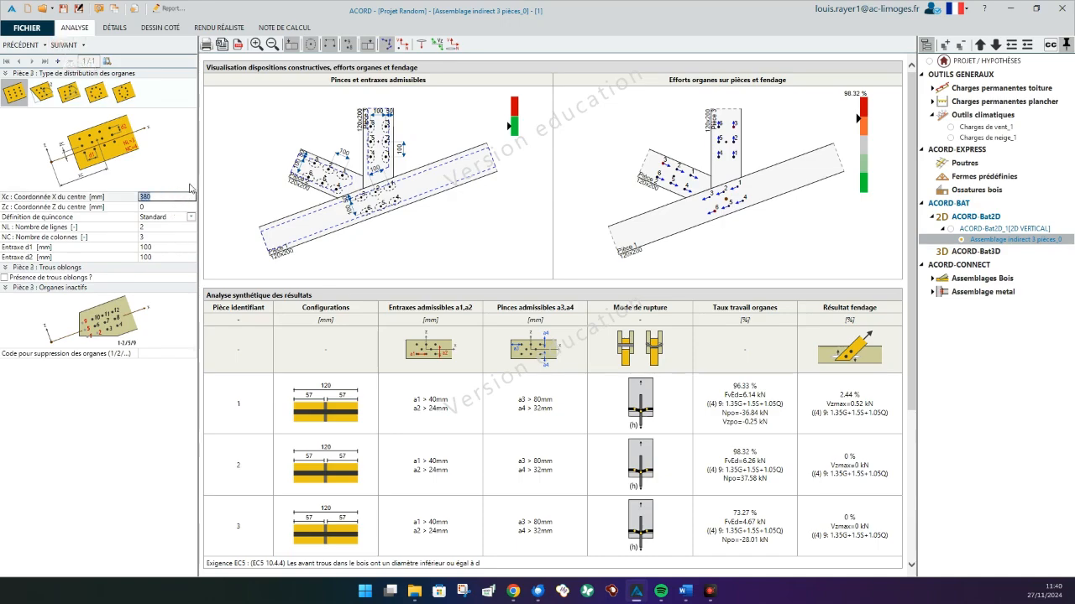
type("350")
key("Tab")
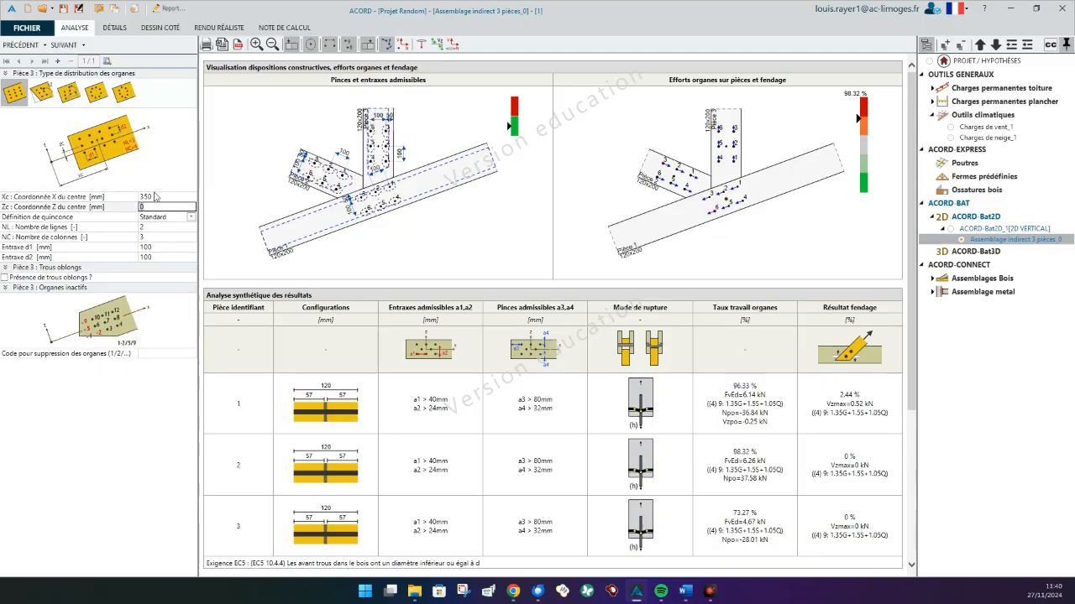
left_click(162, 199)
type("320")
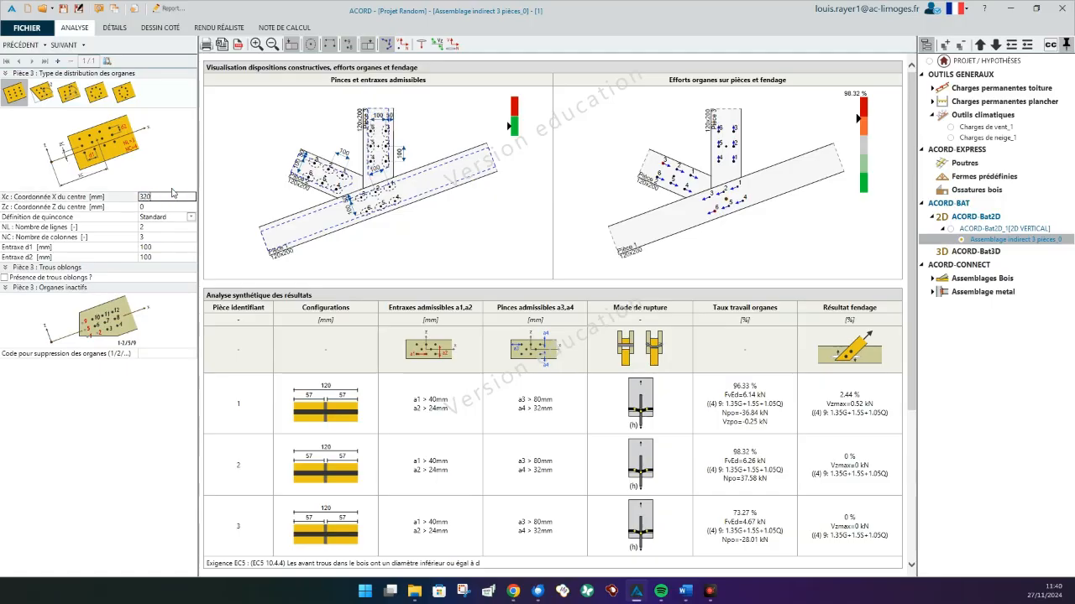
key("Tab")
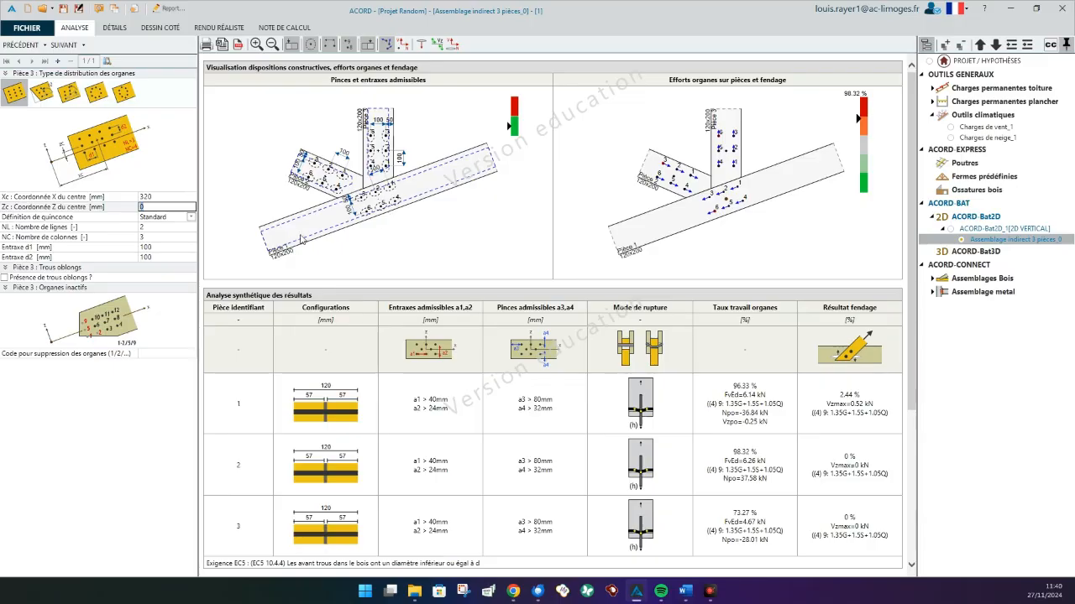
- Try two fastener columns on piece 3 and restore the layout to three columns
left_click(173, 238)
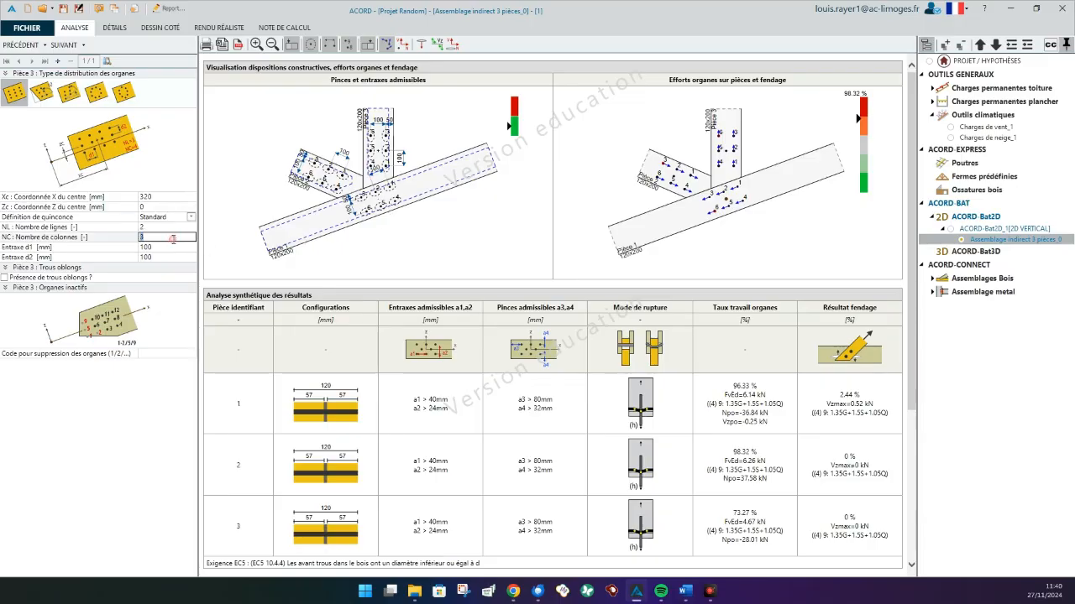
left_click(154, 227)
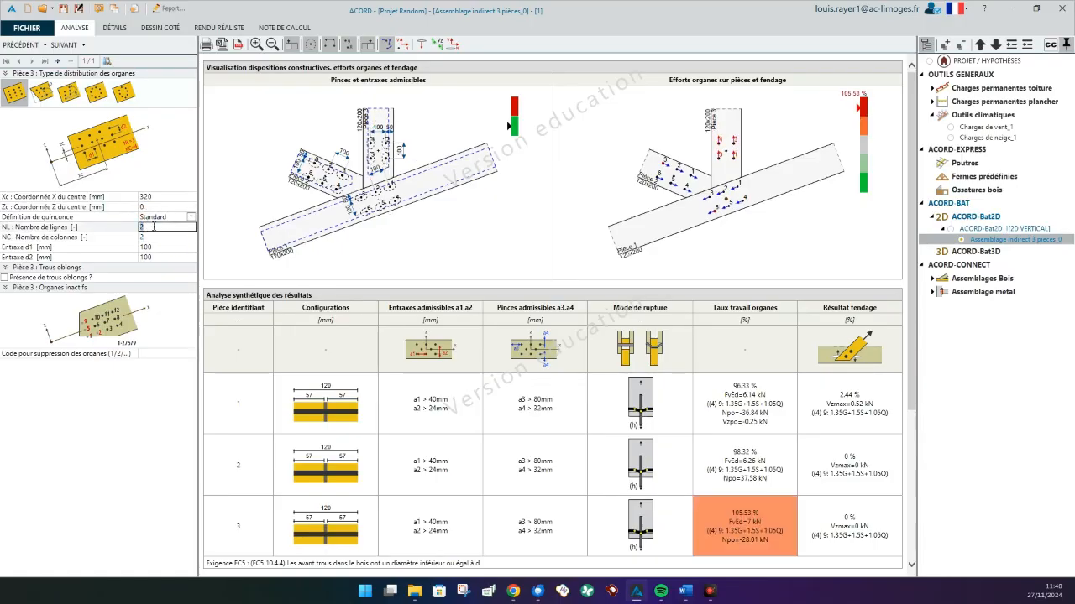
left_click(157, 238)
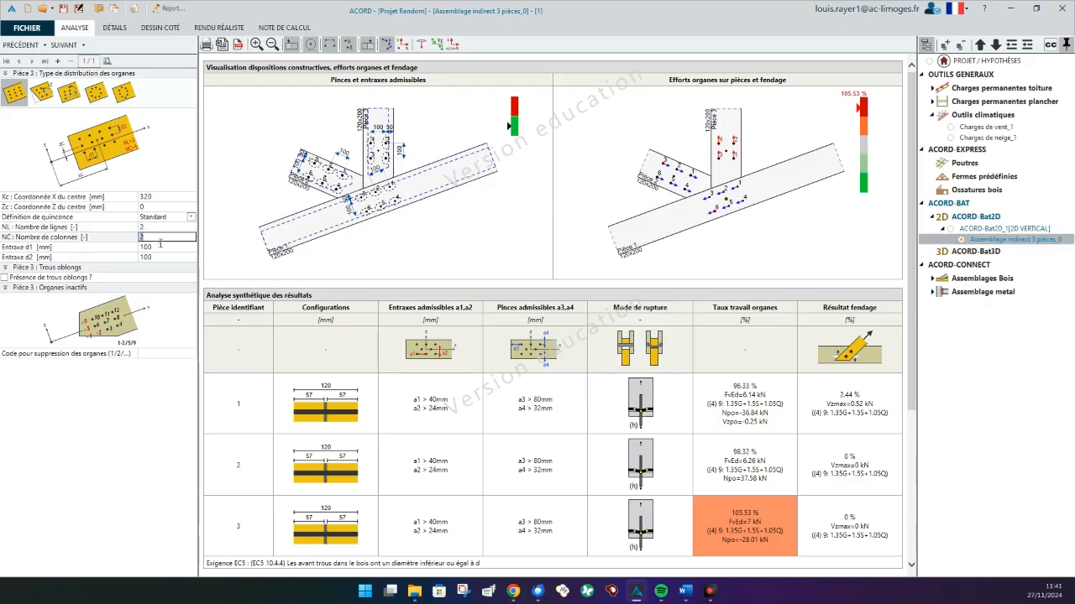
type("3")
left_click(181, 227)
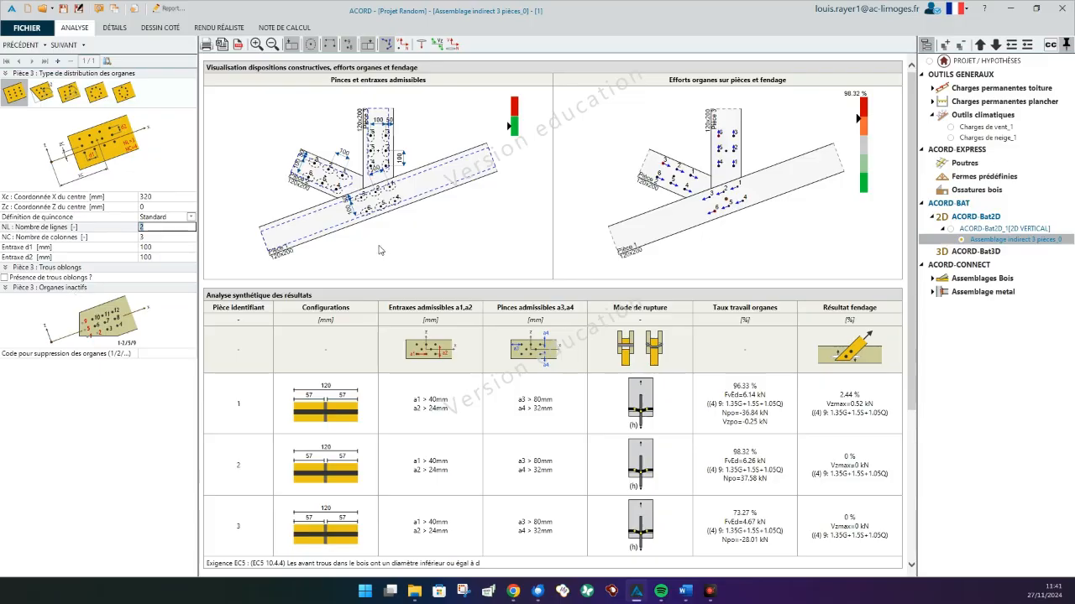
- Try deactivating fasteners on piece 3 with the suppression codes 2-6 and 1/2/3/4/5
left_click(161, 356)
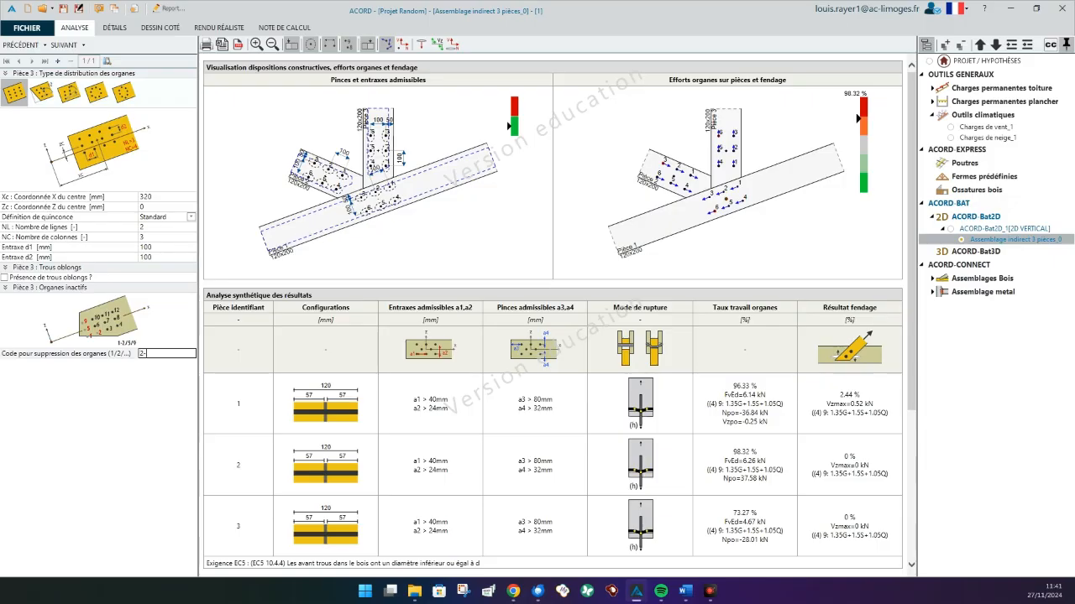
key("Return")
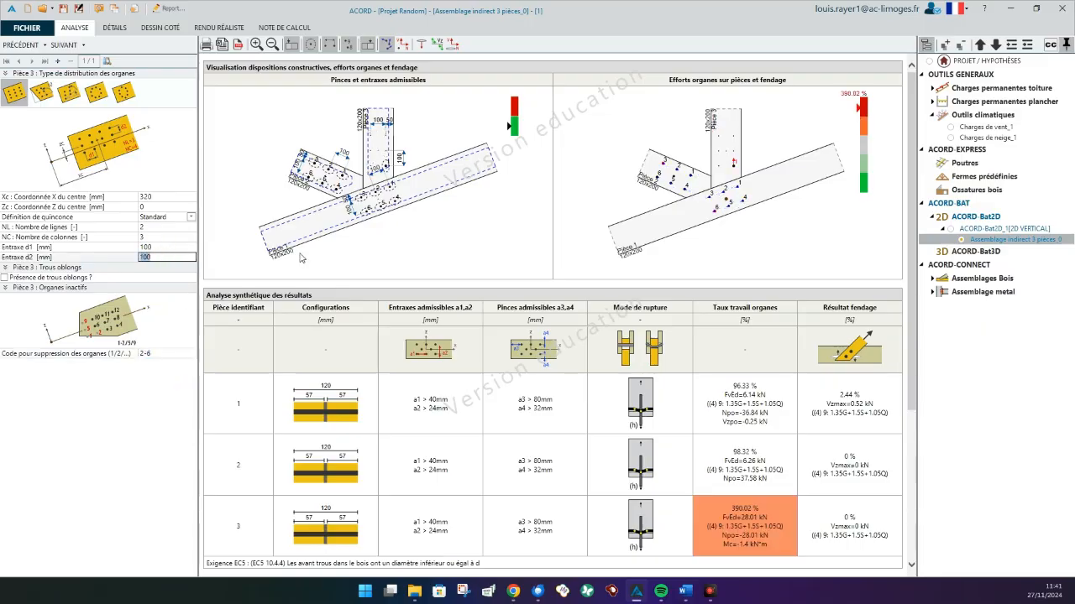
left_click(149, 355)
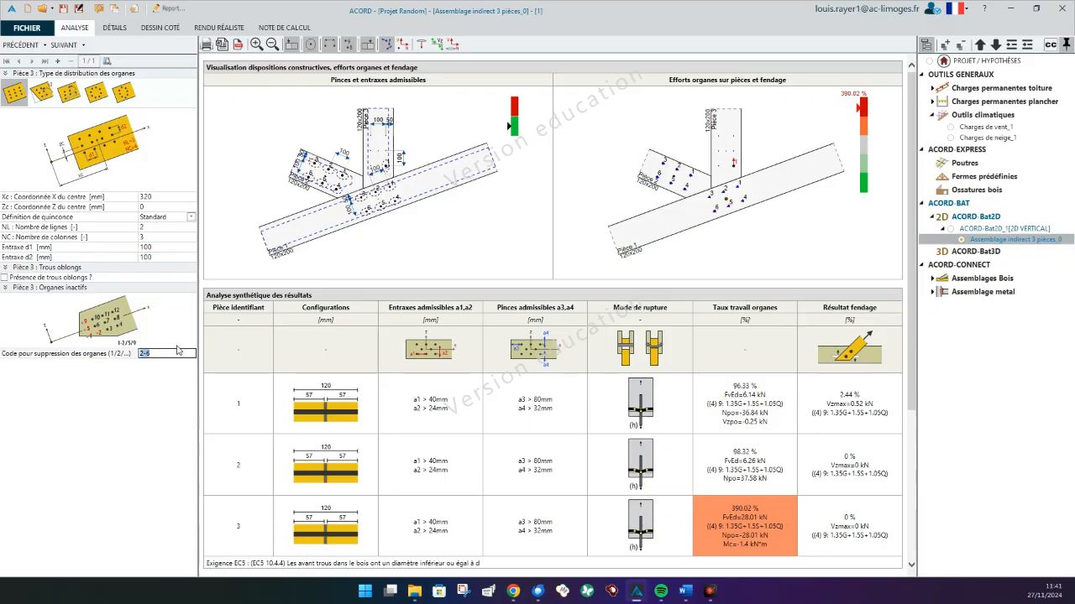
type("1/2/3/4/5")
key("Return")
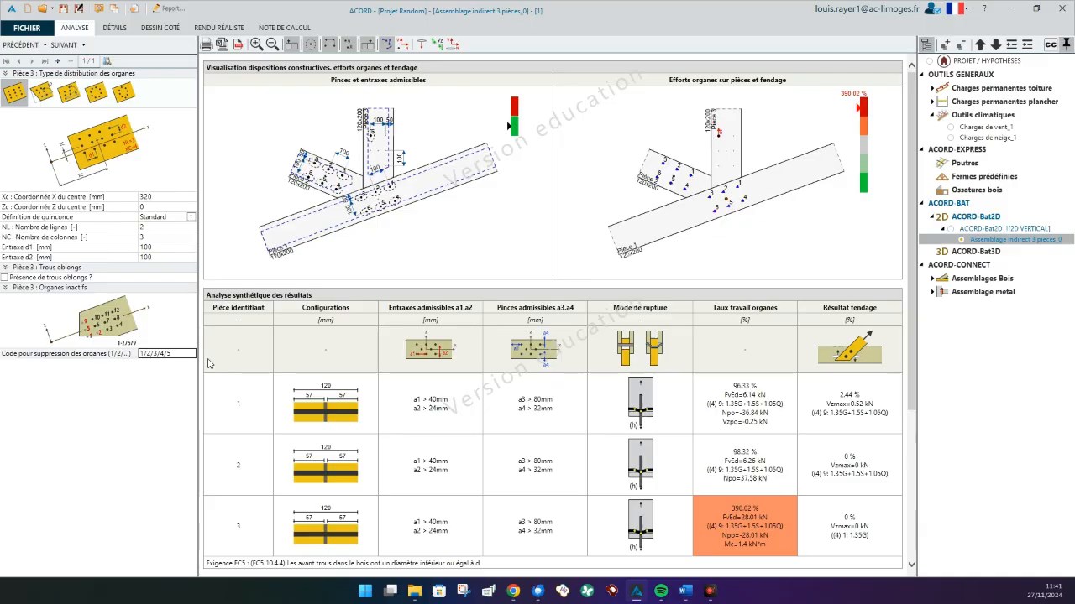
- Try deactivating only fastener 6 on piece 3
left_click(184, 354)
type("6")
key("Return")
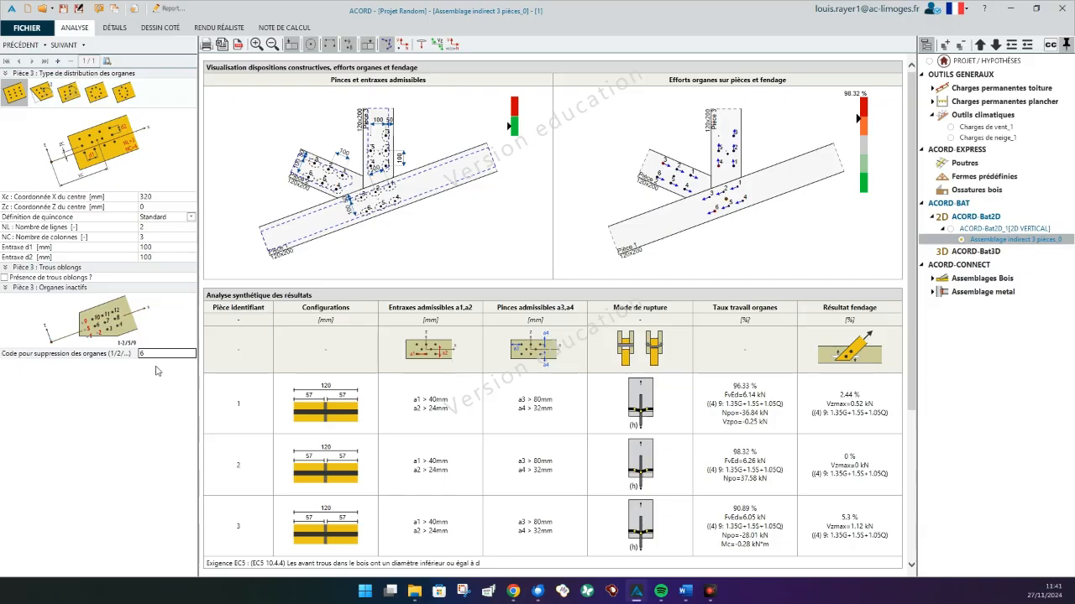
- Try the fastener suppression code 1-4 on piece 3
left_click(165, 354)
type("1-4")
key("Return")
left_click(168, 256)
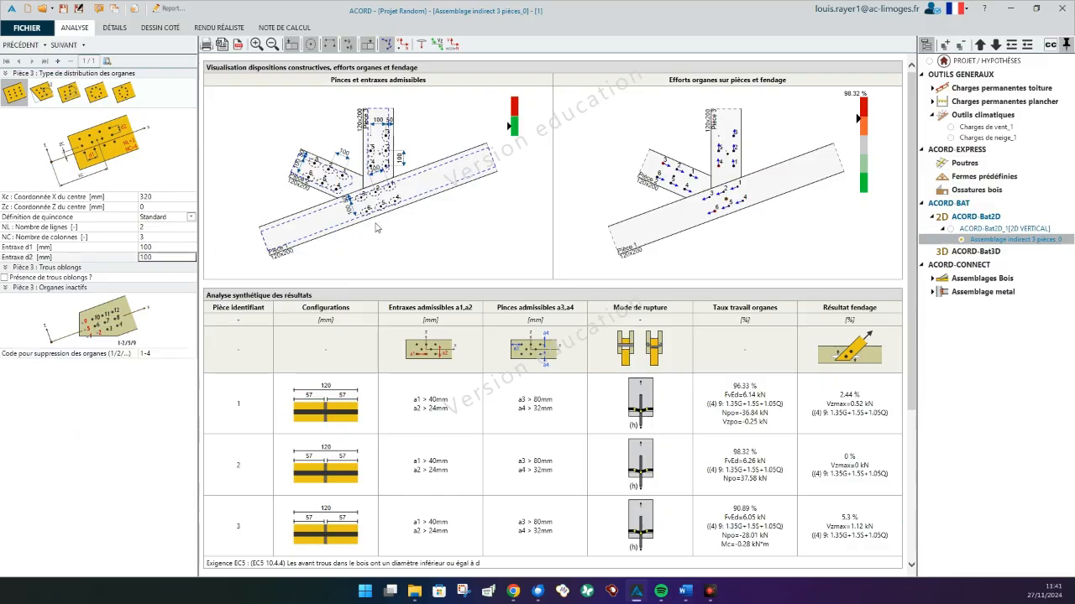
key("Return")
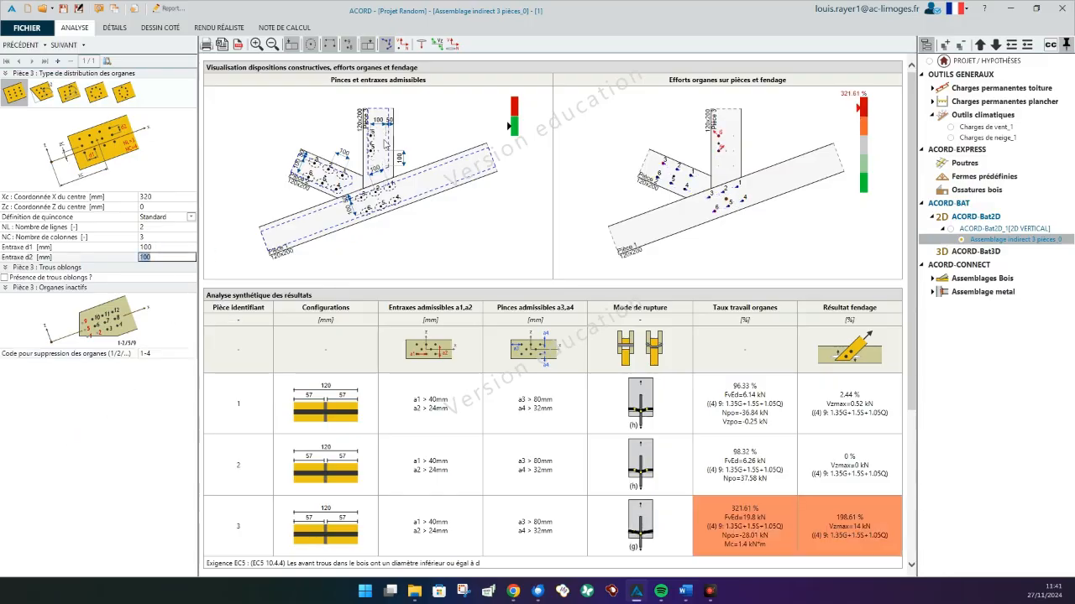
- Clear the fastener suppression code of piece 3
left_click(156, 353)
key("Delete")
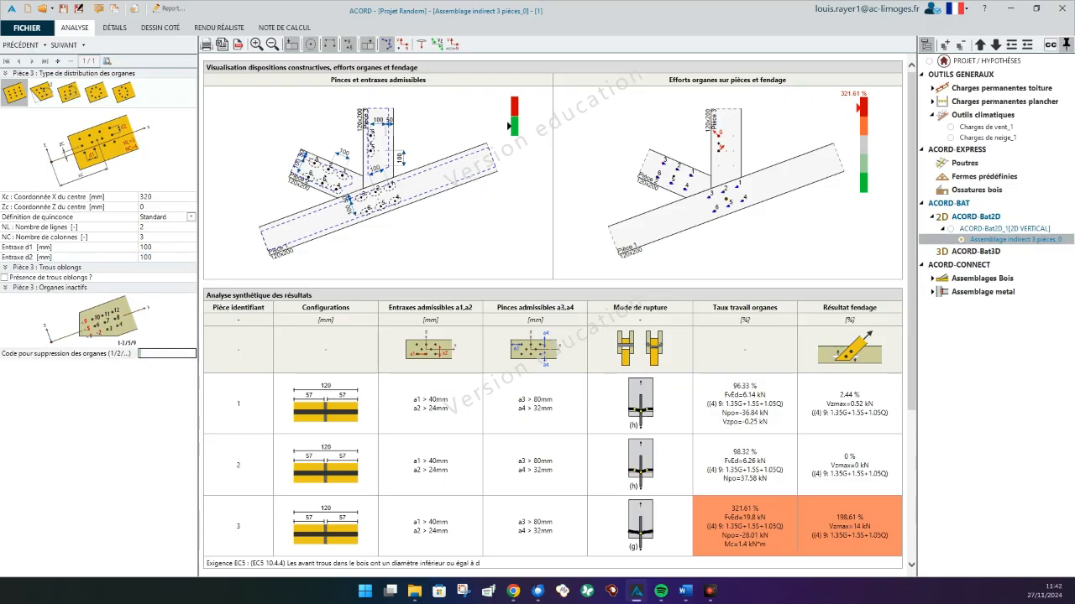
left_click(143, 238)
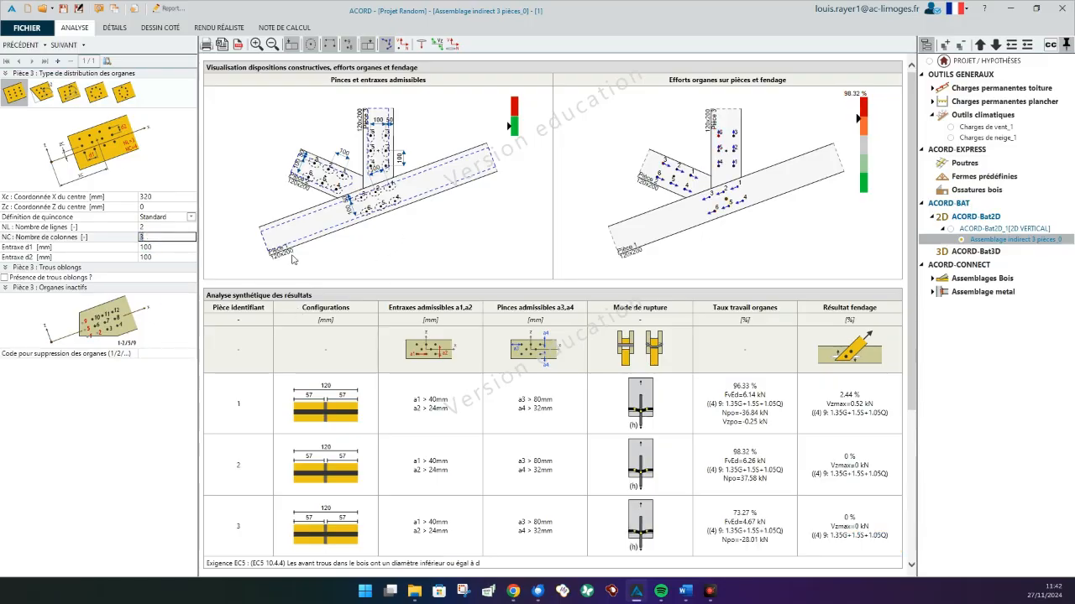
- Review the auxiliary plate type, the stops, the load combination forces and the calculation options of the assembly
left_click(60, 46)
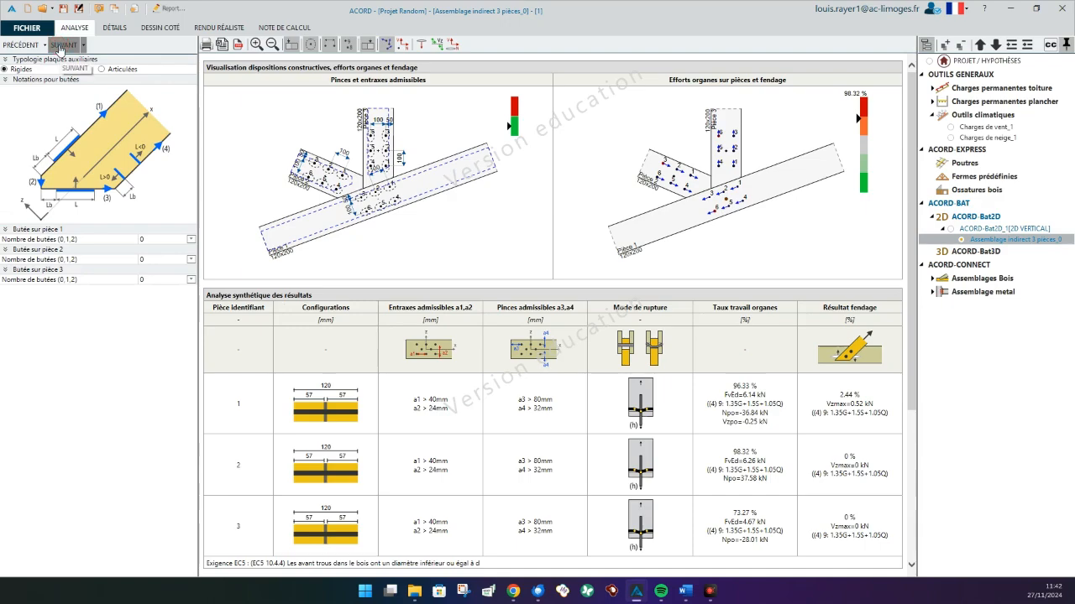
left_click(59, 49)
left_click(22, 47)
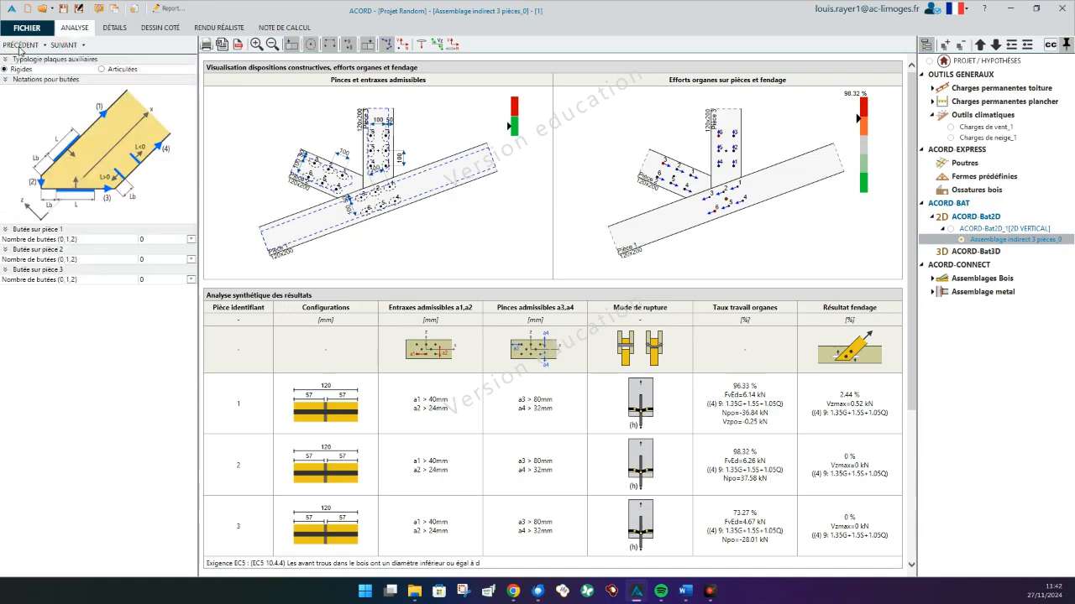
left_click(57, 49)
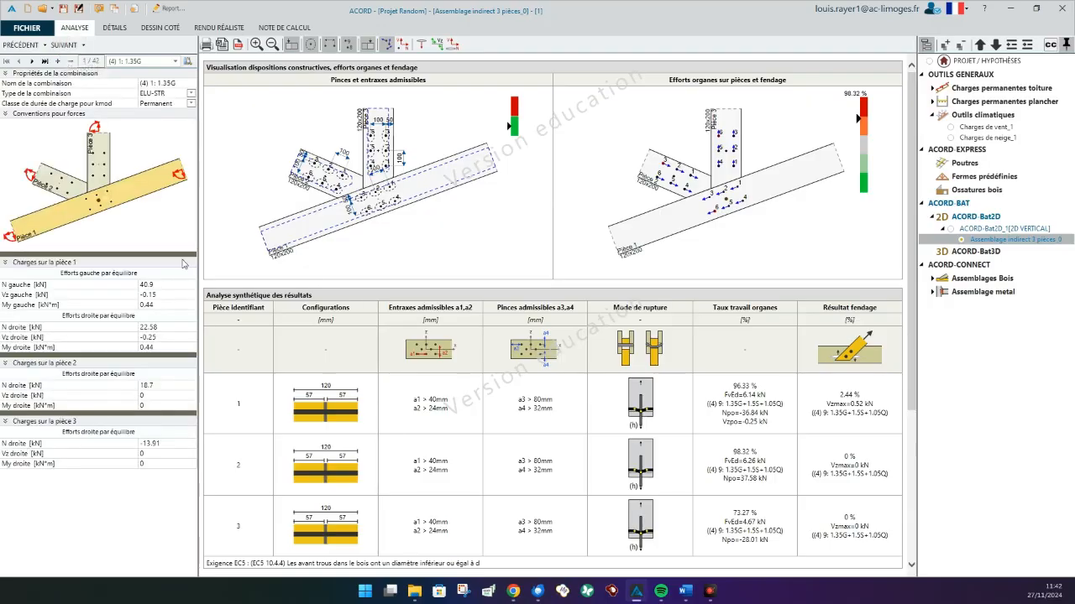
left_click(60, 47)
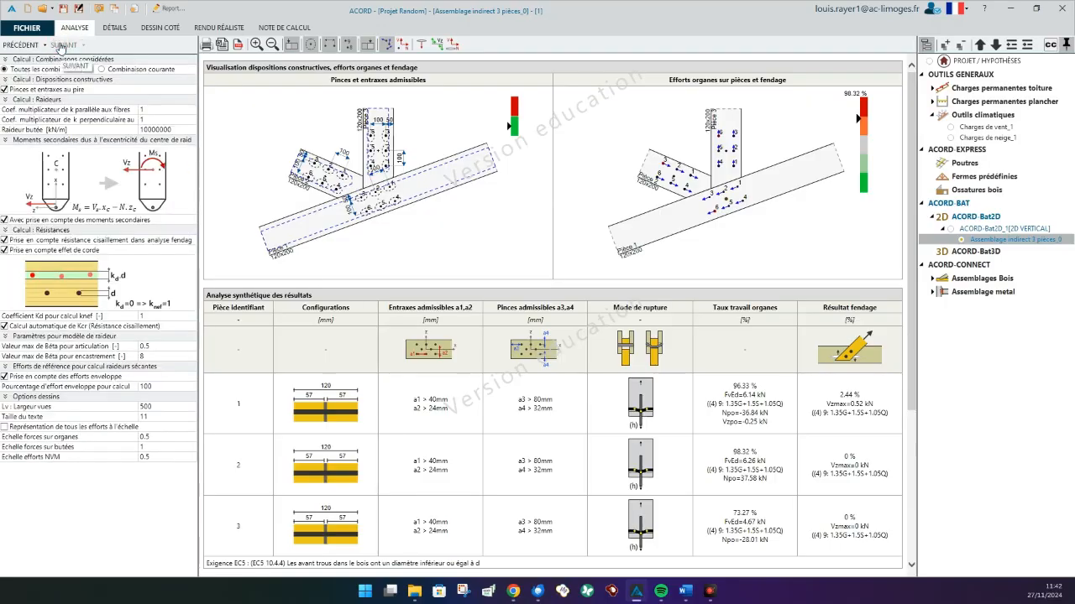